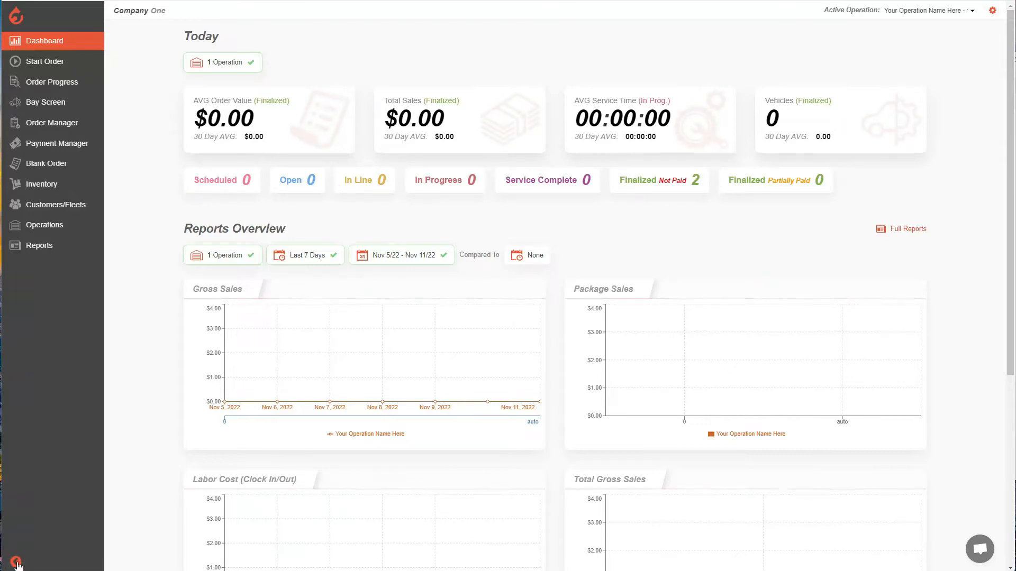
Review the shops available as the active operation, keeping Your Operation Name Here selected
click(16, 562)
click(15, 562)
click(960, 14)
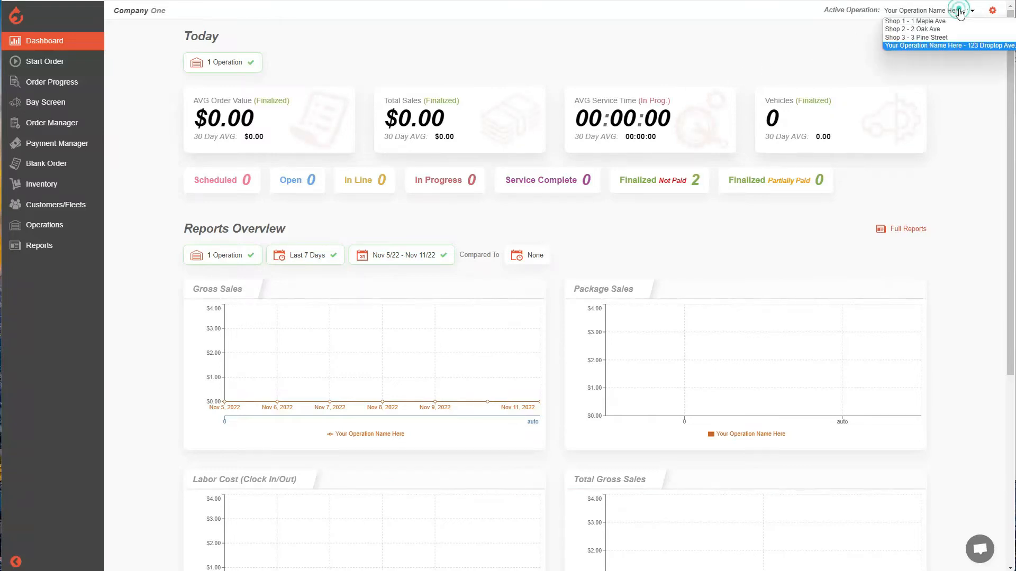
click(724, 47)
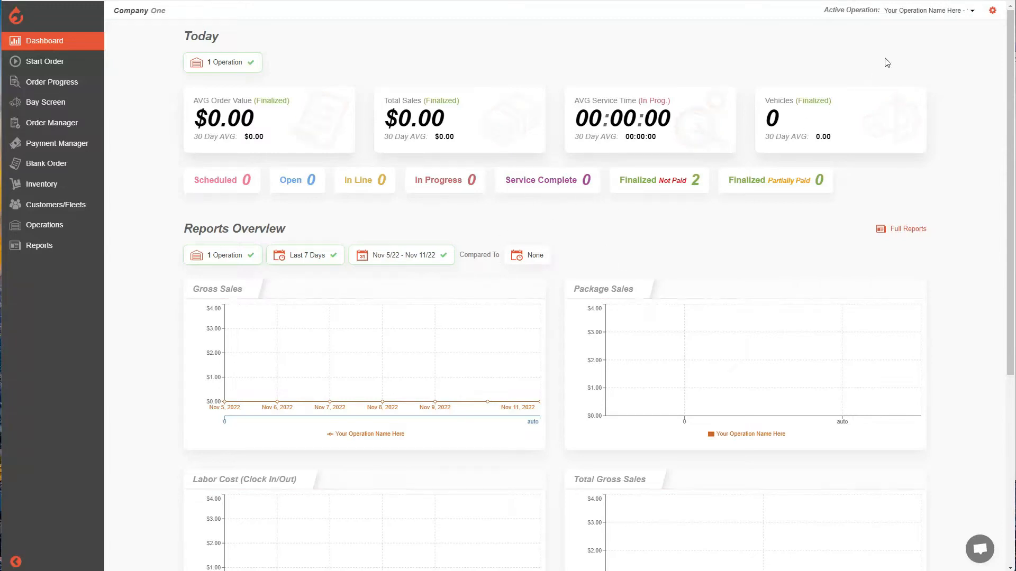
click(915, 12)
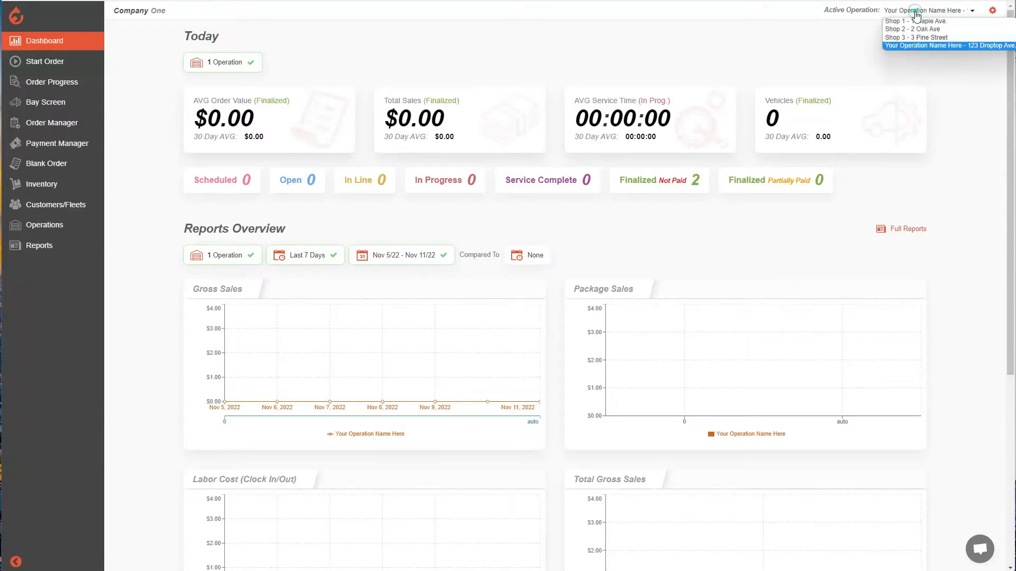
click(920, 45)
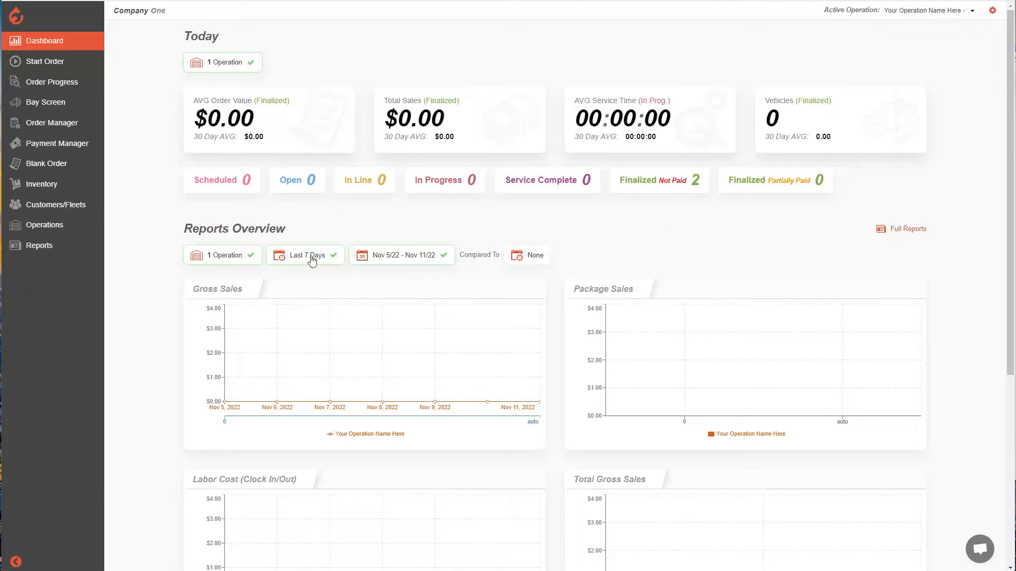
Open the operation settings of the active operation, Your Operation Name Here
click(58, 230)
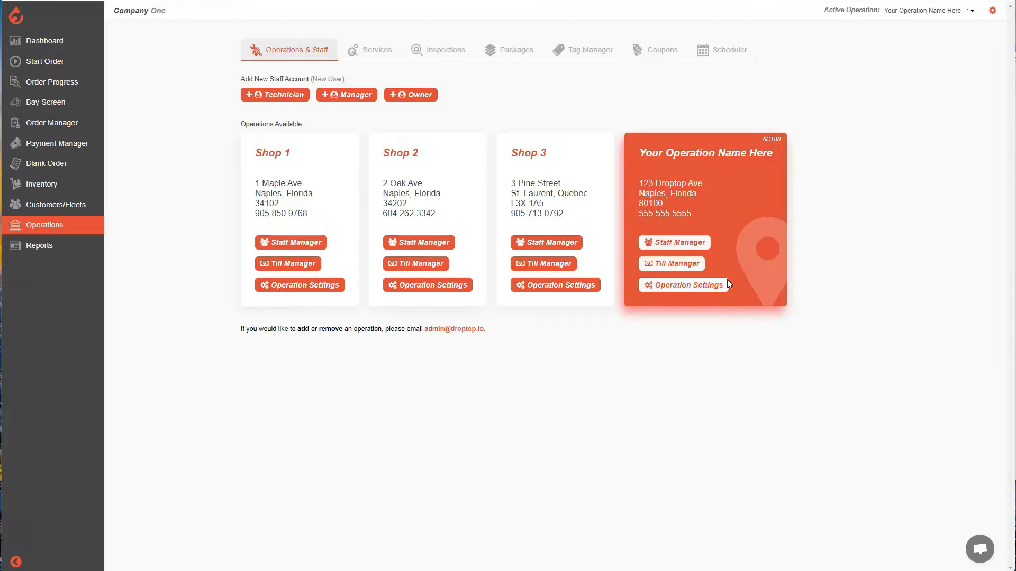
click(673, 290)
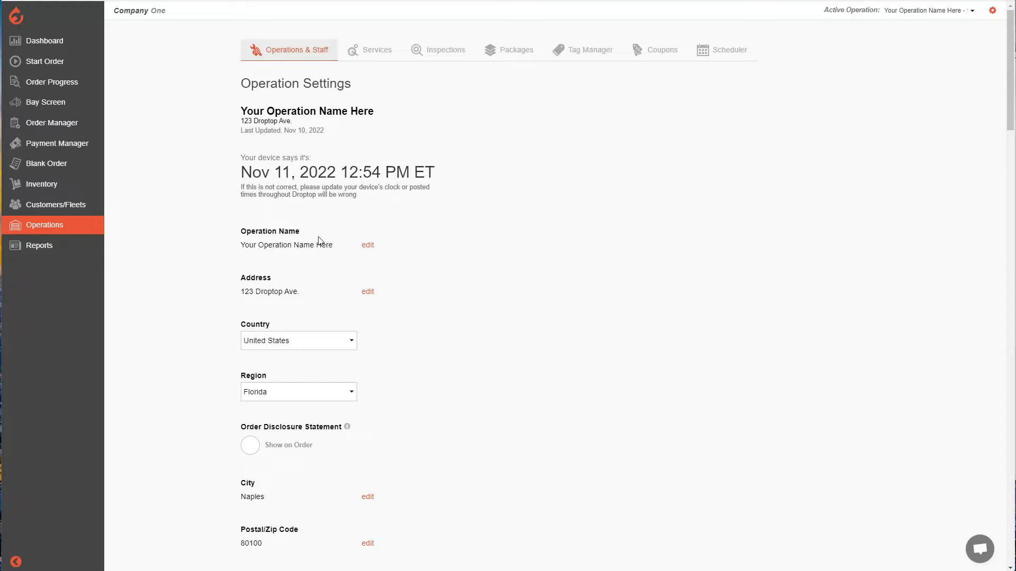
scroll(319, 245, down, 3)
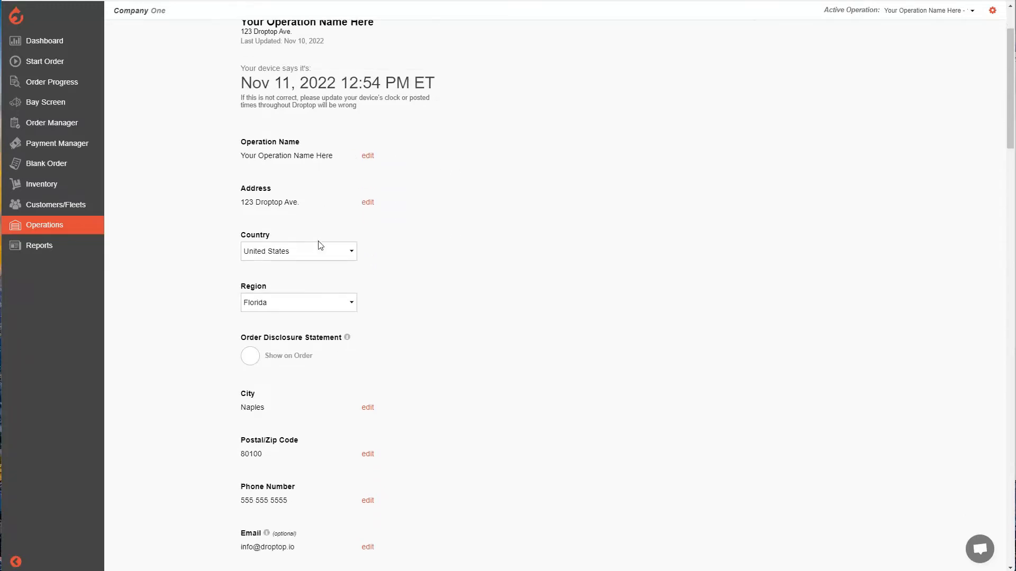
scroll(315, 186, down, 2)
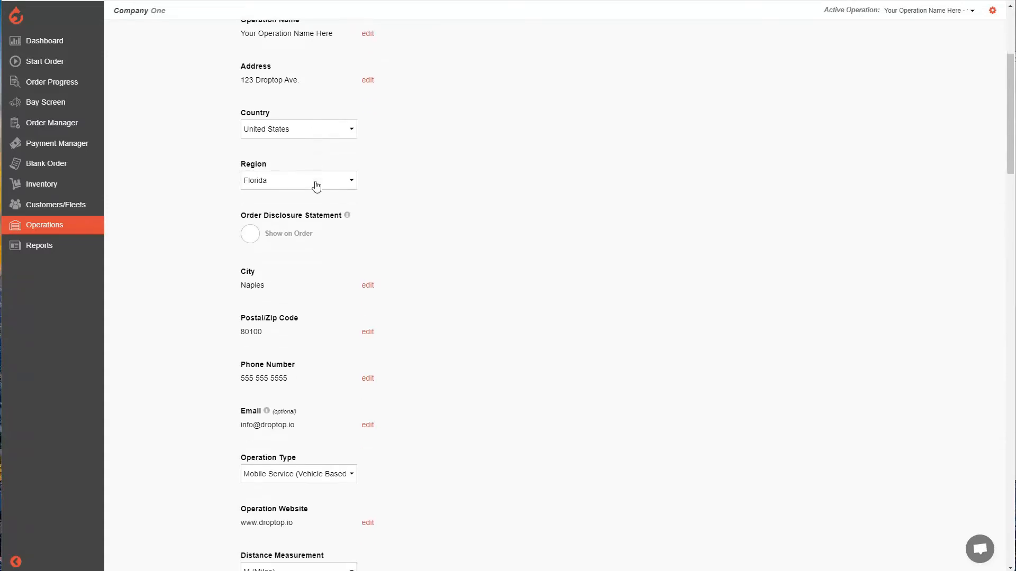
scroll(316, 194, down, 1)
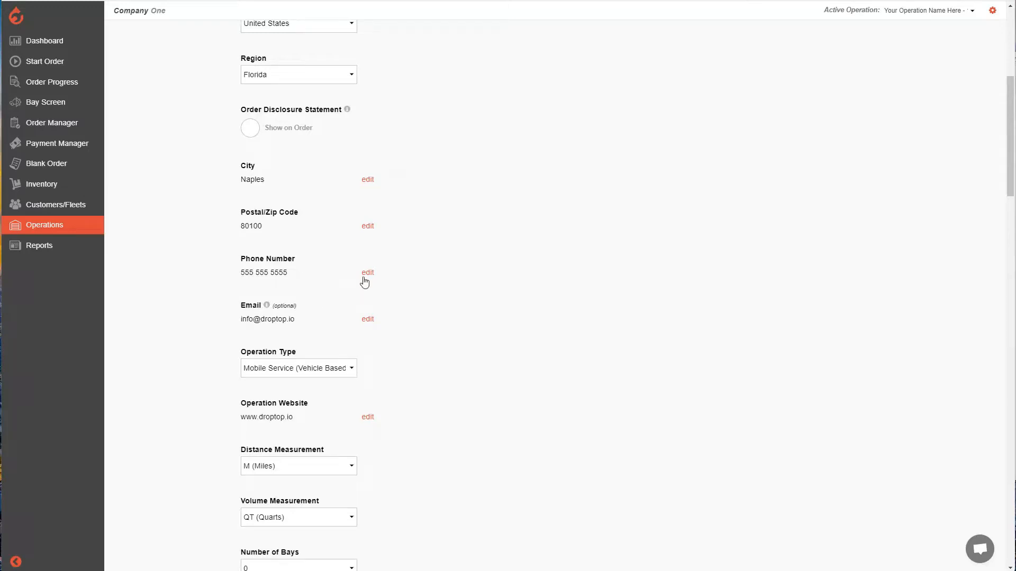
Change the last digit of the operation's phone number to 6 and save it
click(369, 276)
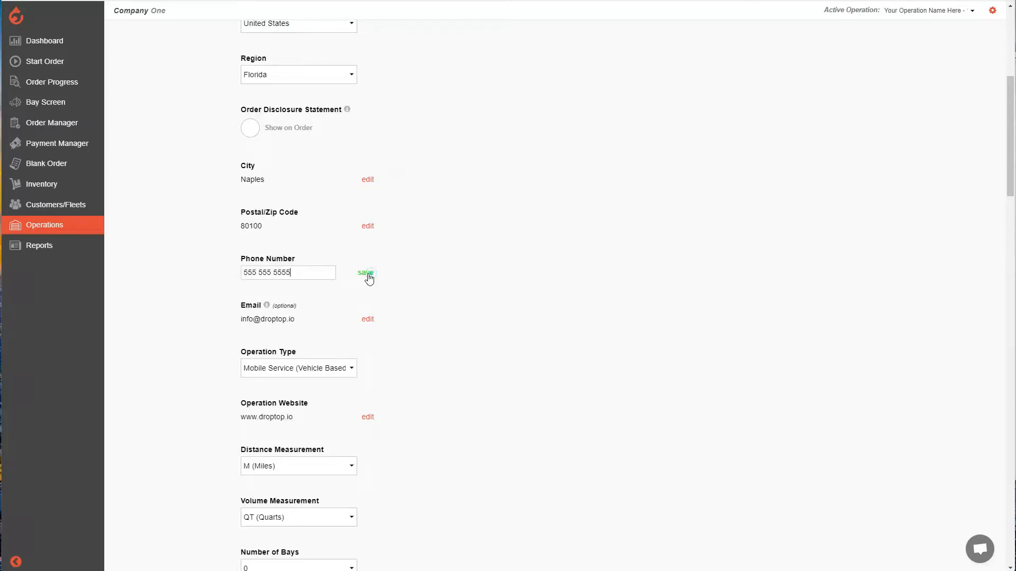
click(320, 273)
key(BackSpace)
text(56)
click(365, 273)
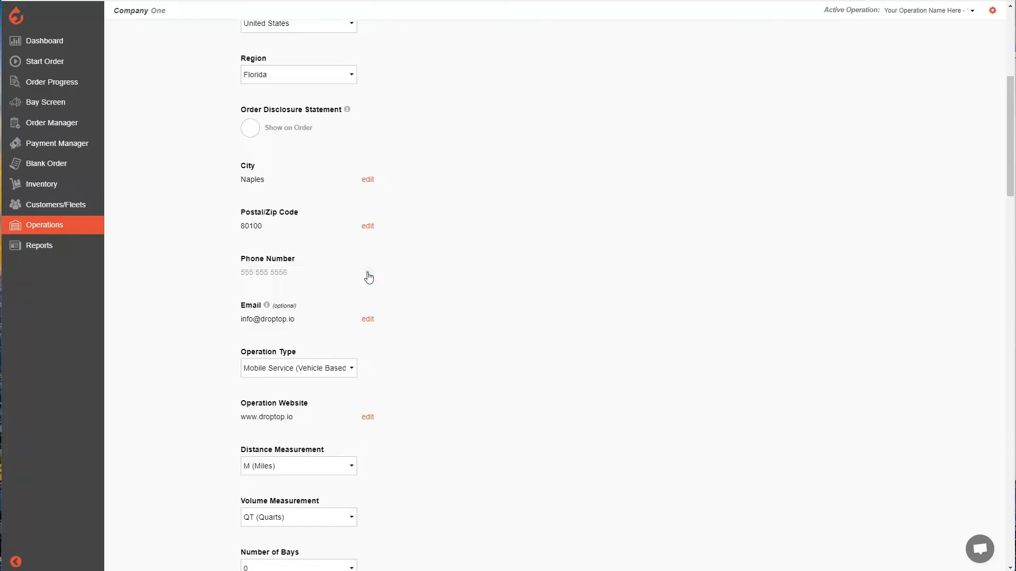
click(482, 284)
Examine the available choices for operation type, distance measurement and volume measurement without changing them
scroll(447, 270, down, 3)
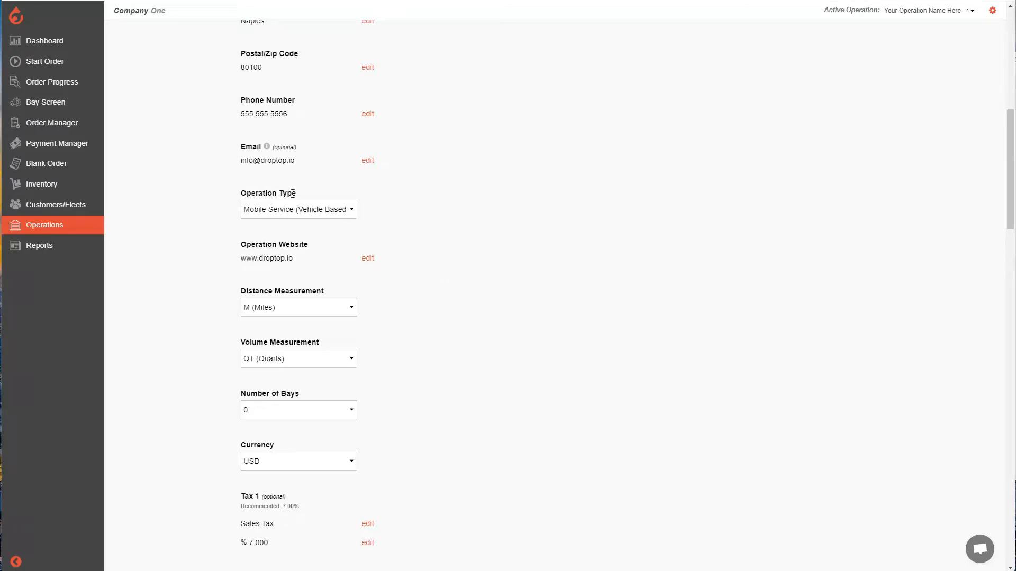
click(341, 209)
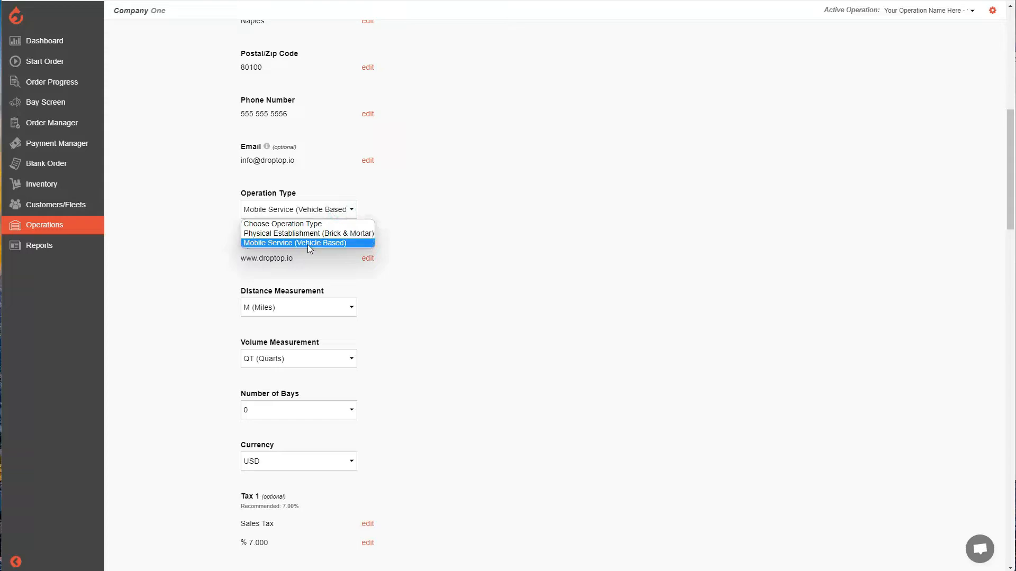
click(404, 216)
scroll(399, 214, down, 1)
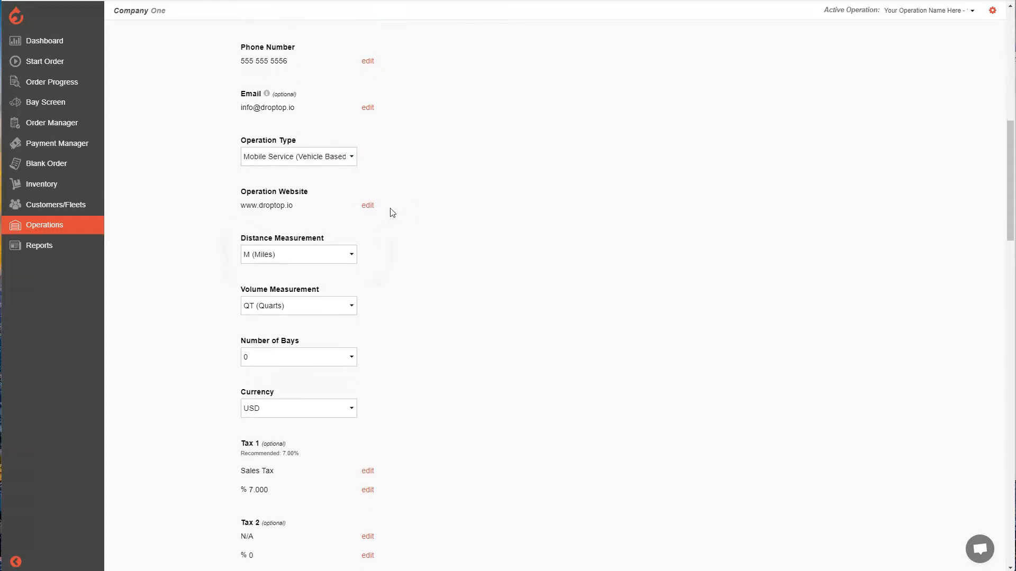
scroll(388, 206, down, 3)
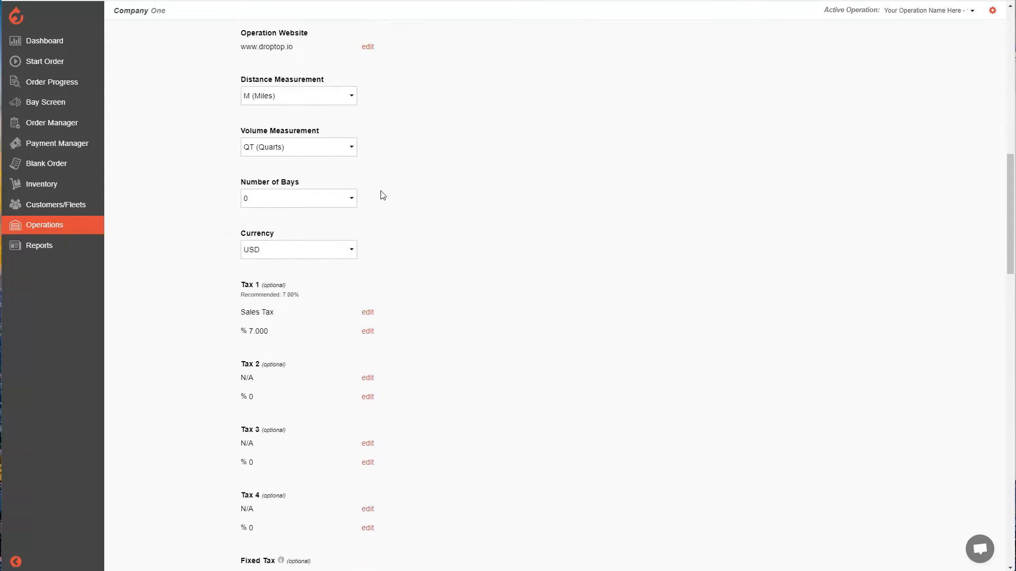
click(344, 102)
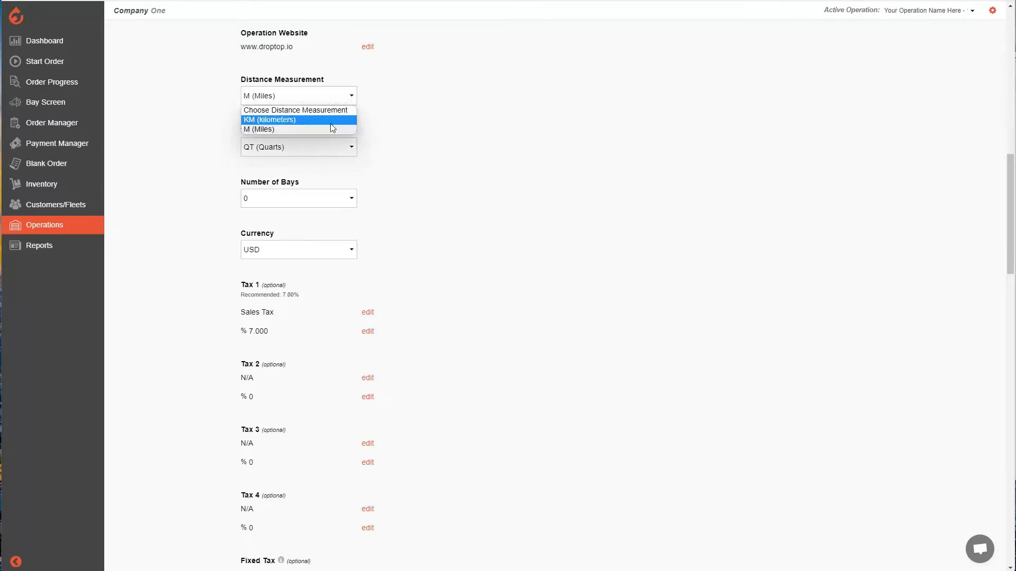
click(427, 116)
click(346, 154)
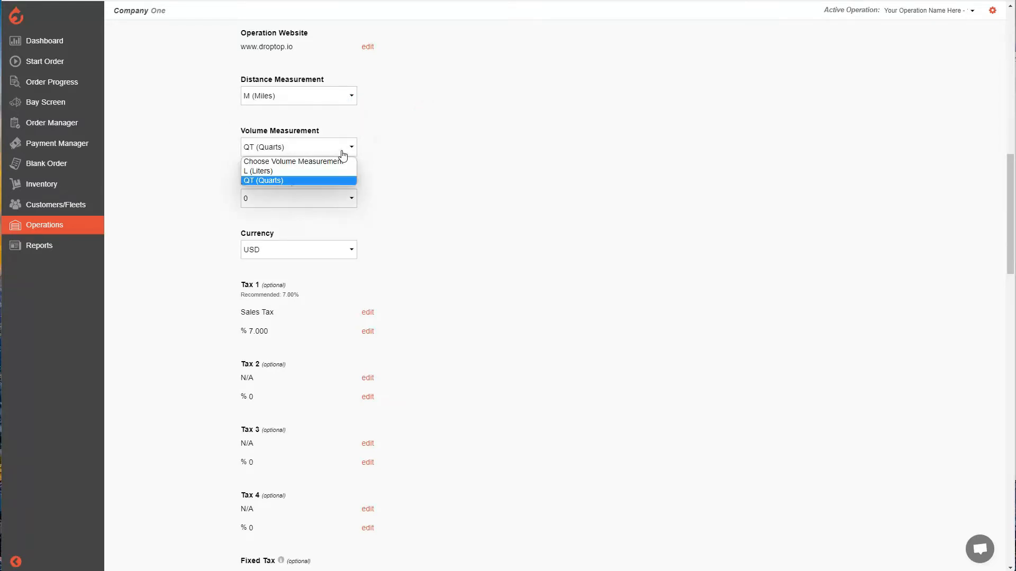
click(425, 147)
Review the remaining operation settings, from bays, currency and taxes through order logo, override codes, QuickBooks, API and scheduling details
scroll(410, 147, down, 1)
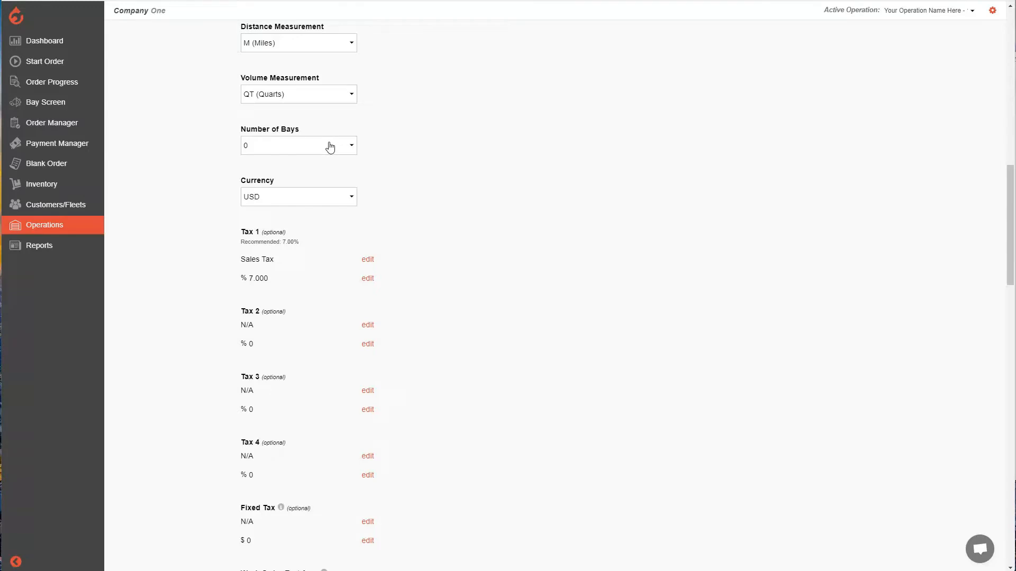
scroll(421, 150, down, 2)
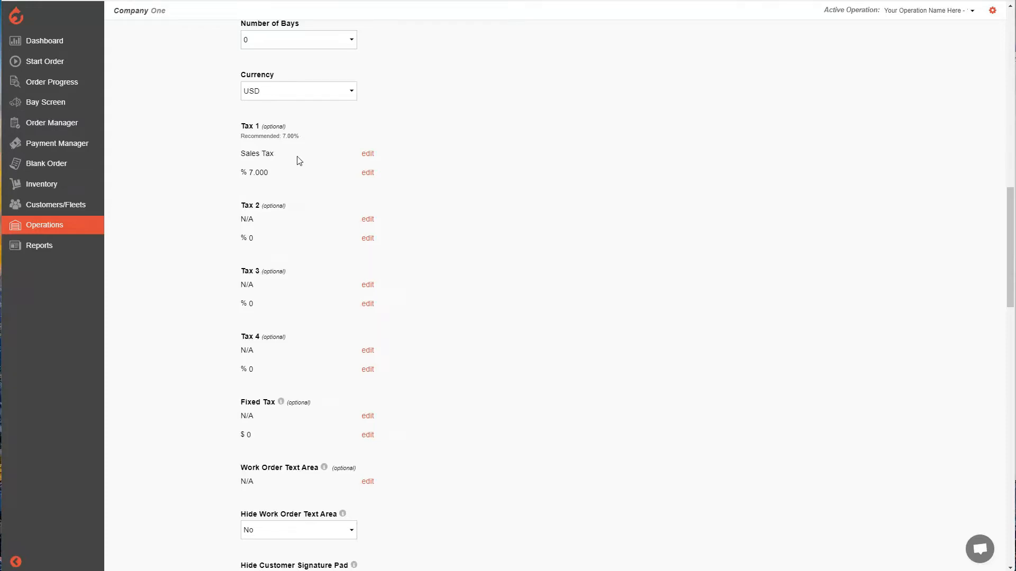
scroll(300, 161, down, 6)
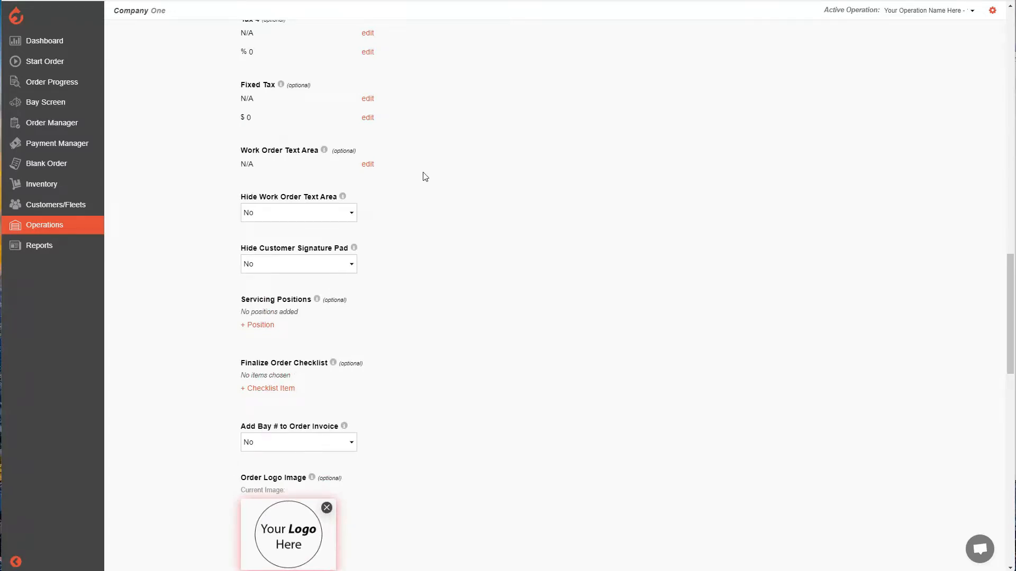
scroll(425, 177, down, 3)
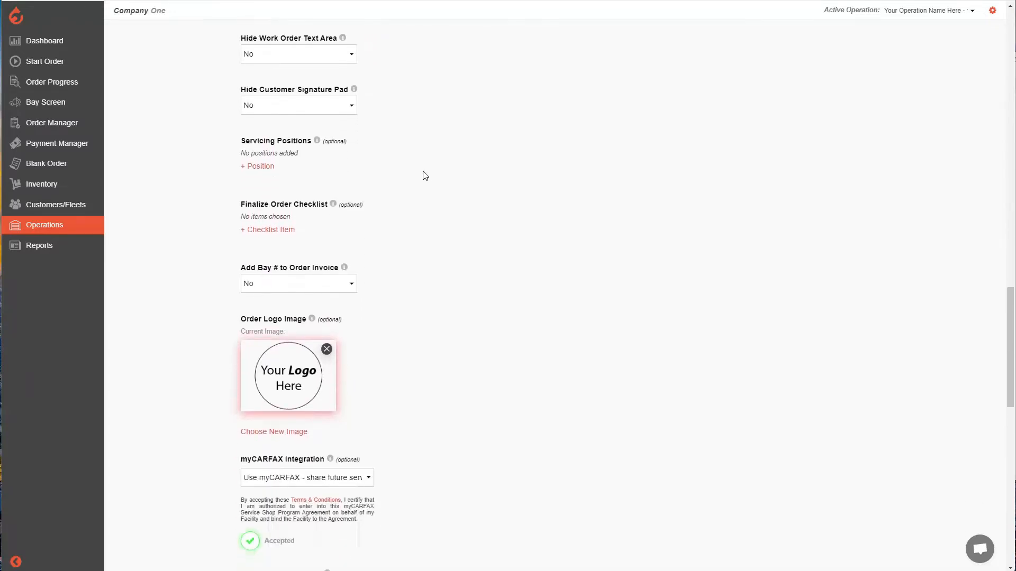
scroll(426, 177, down, 2)
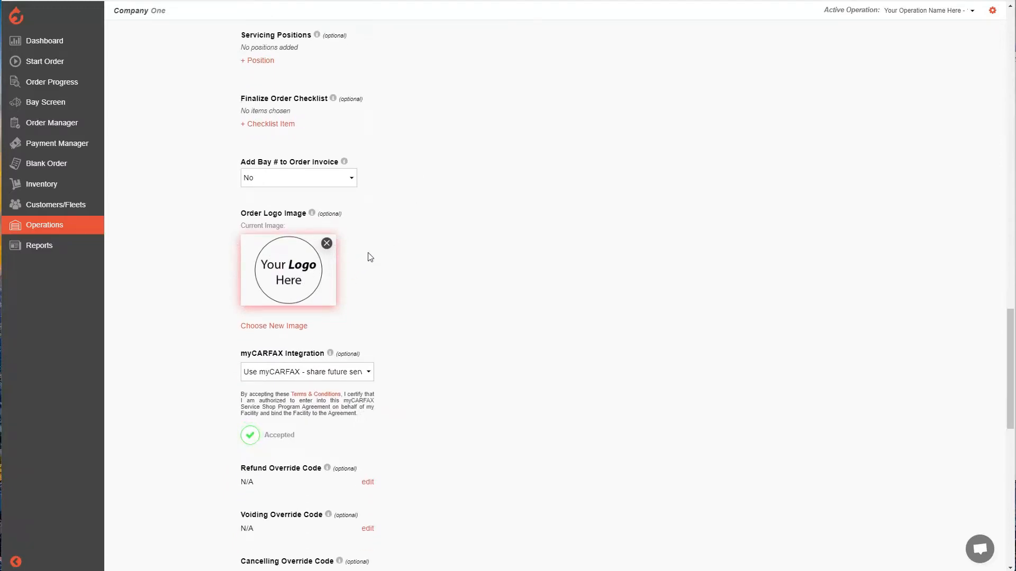
scroll(370, 252, down, 3)
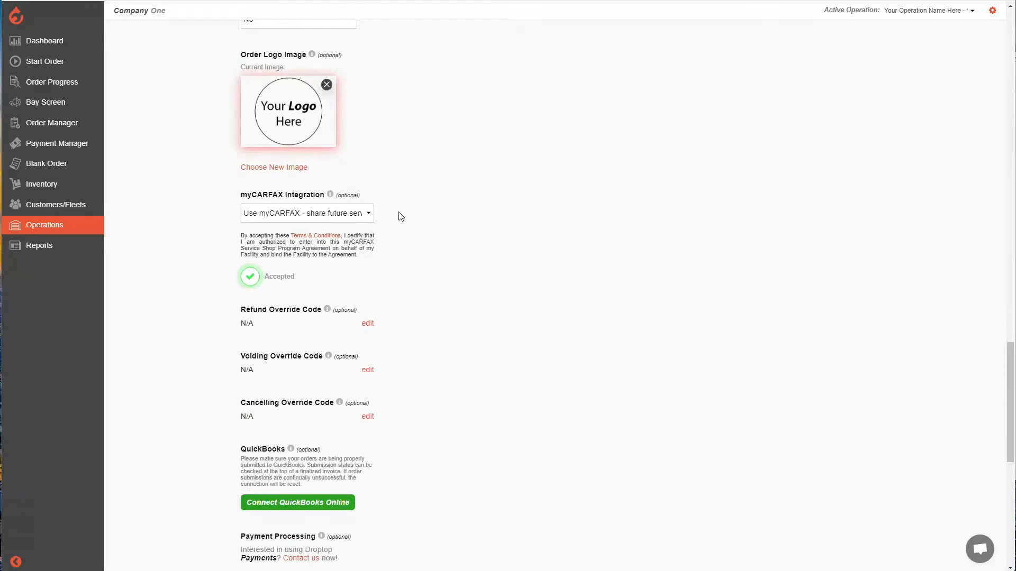
scroll(396, 217, down, 5)
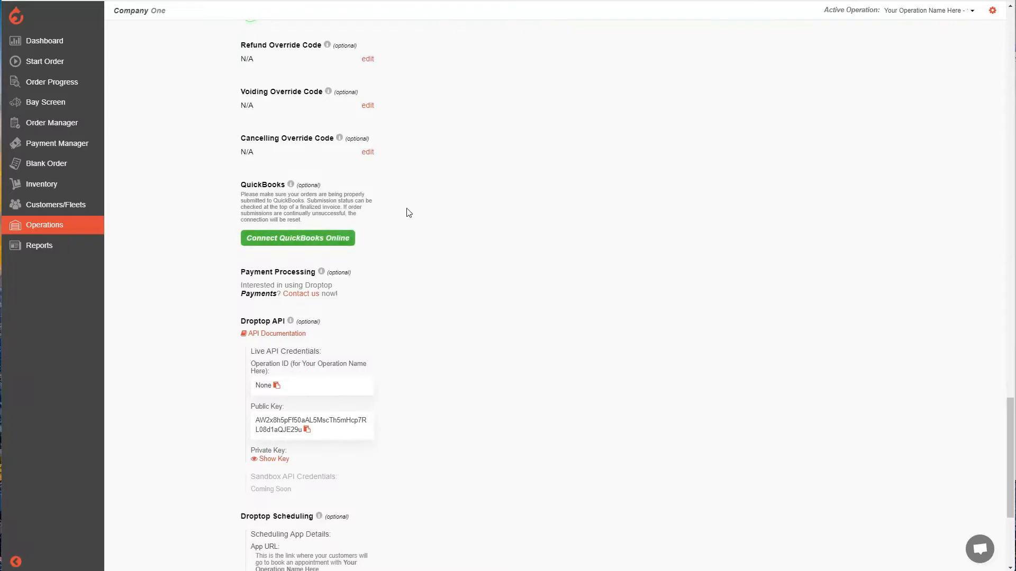
scroll(408, 211, down, 2)
drag(364, 189, 232, 165)
click(396, 186)
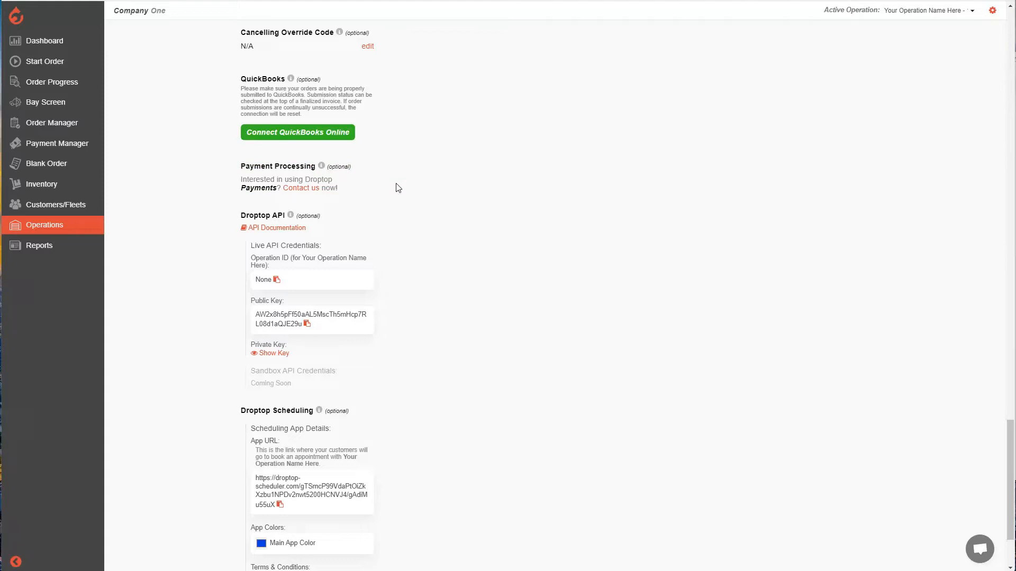
scroll(404, 220, down, 2)
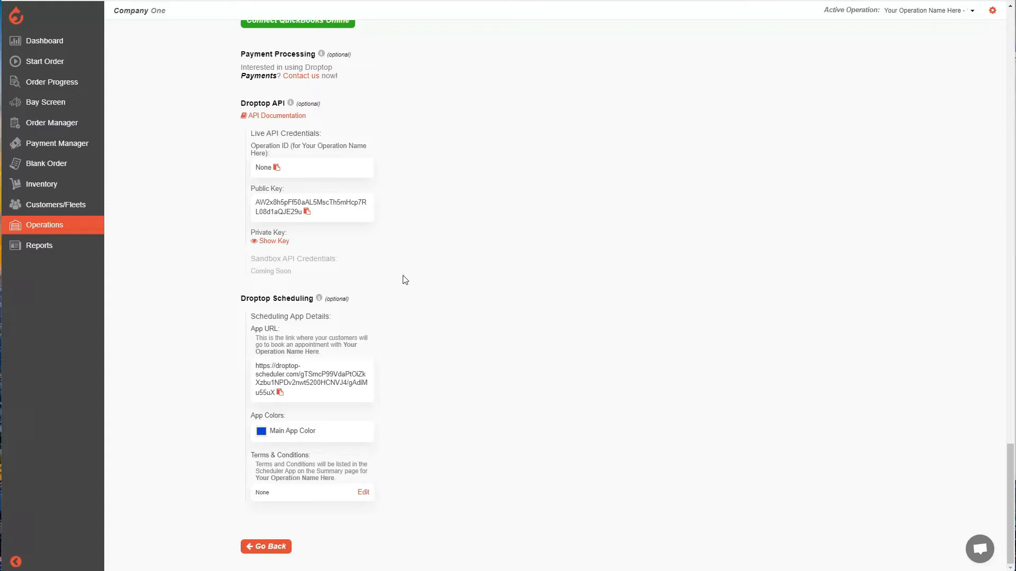
scroll(425, 278, up, 2)
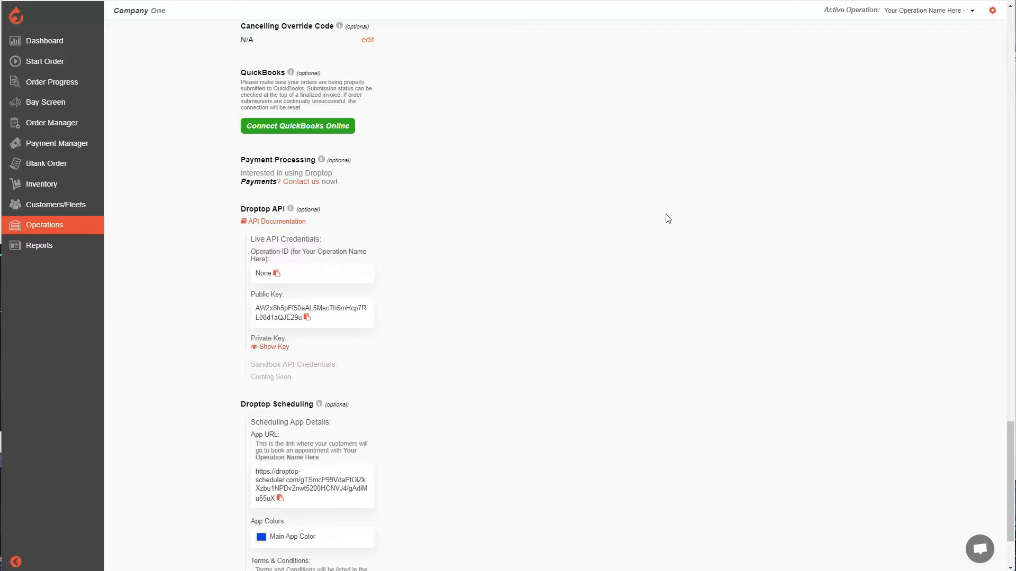
Go to the services of Your Operation Name Here and search for "chip repair" among the new services to add
click(67, 231)
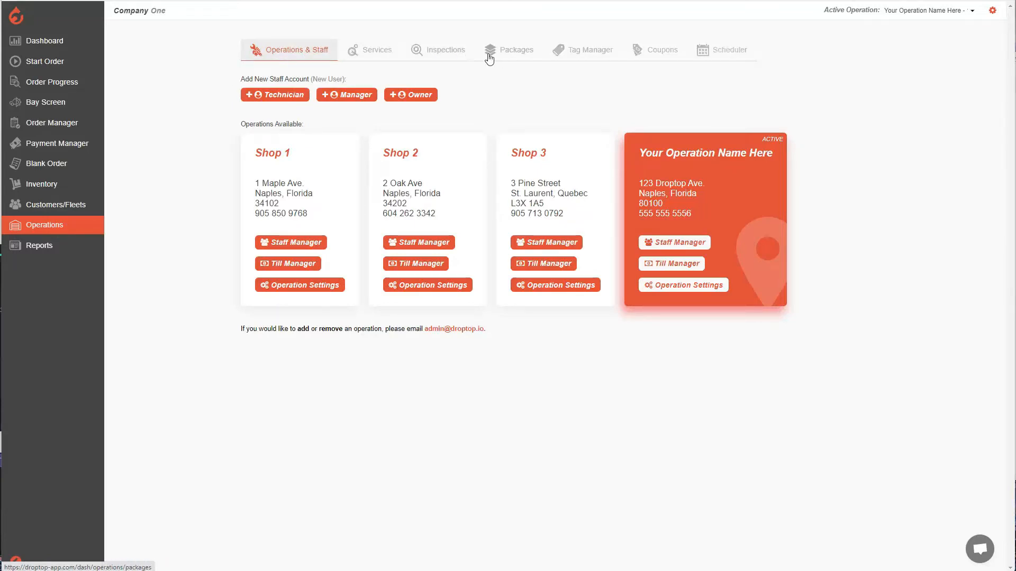
click(370, 51)
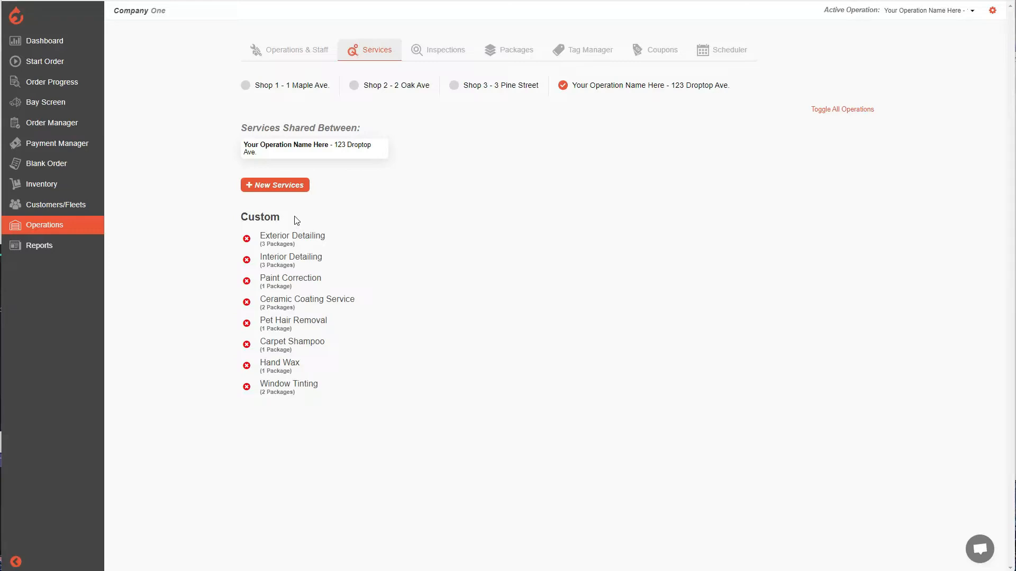
click(290, 191)
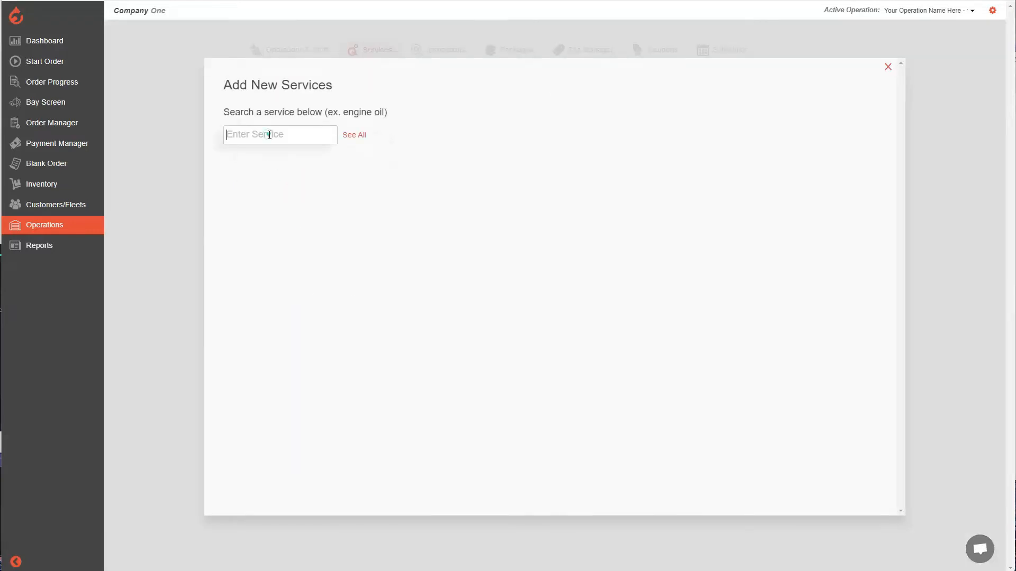
click(269, 135)
text(chip)
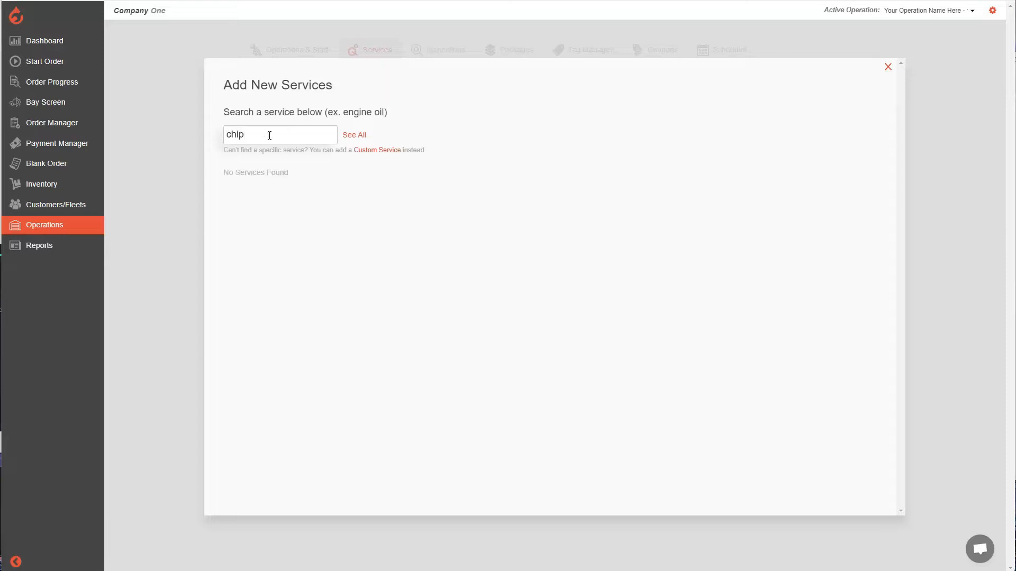
text( repair)
Add a new custom service named "Window Chip repair" to Your Operation Name Here
click(381, 151)
scroll(300, 339, down, 2)
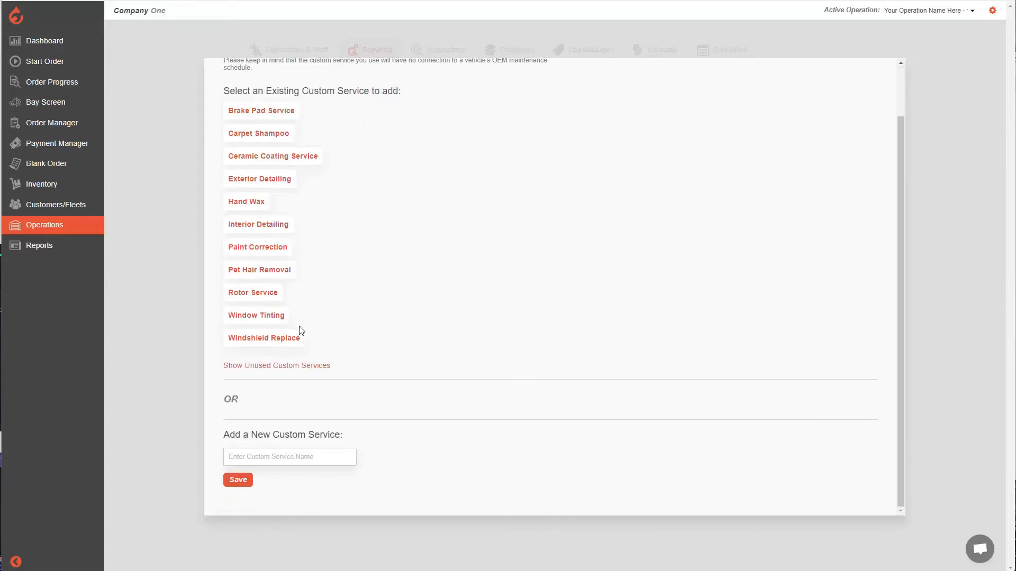
click(291, 456)
text(Window Chip repair)
click(247, 487)
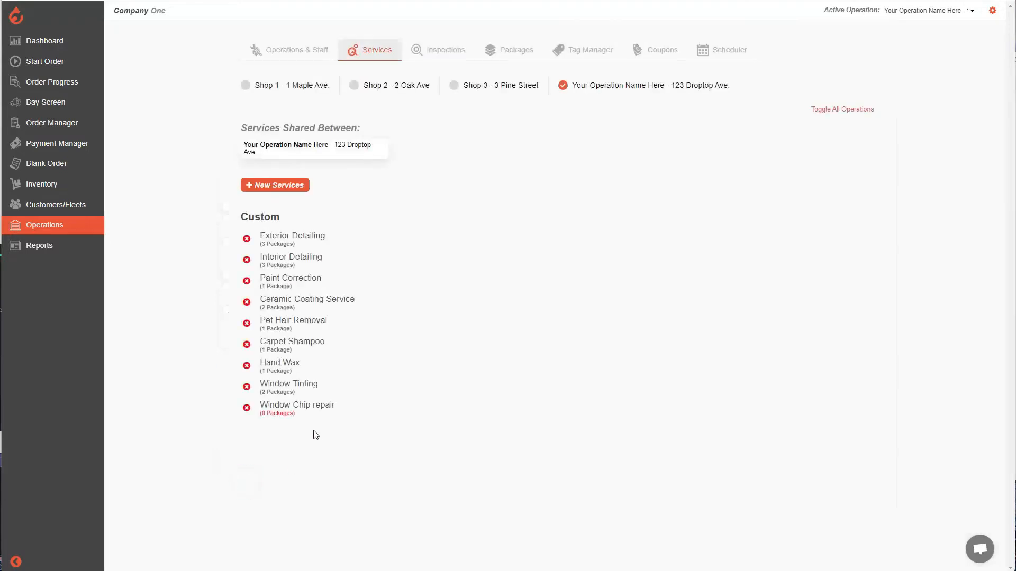
triple_click(347, 404)
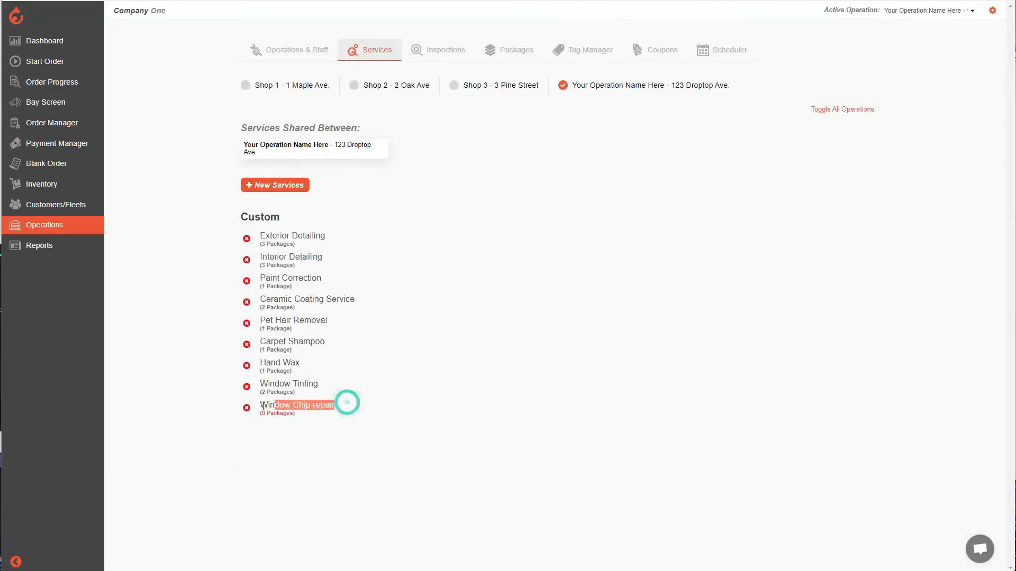
click(347, 440)
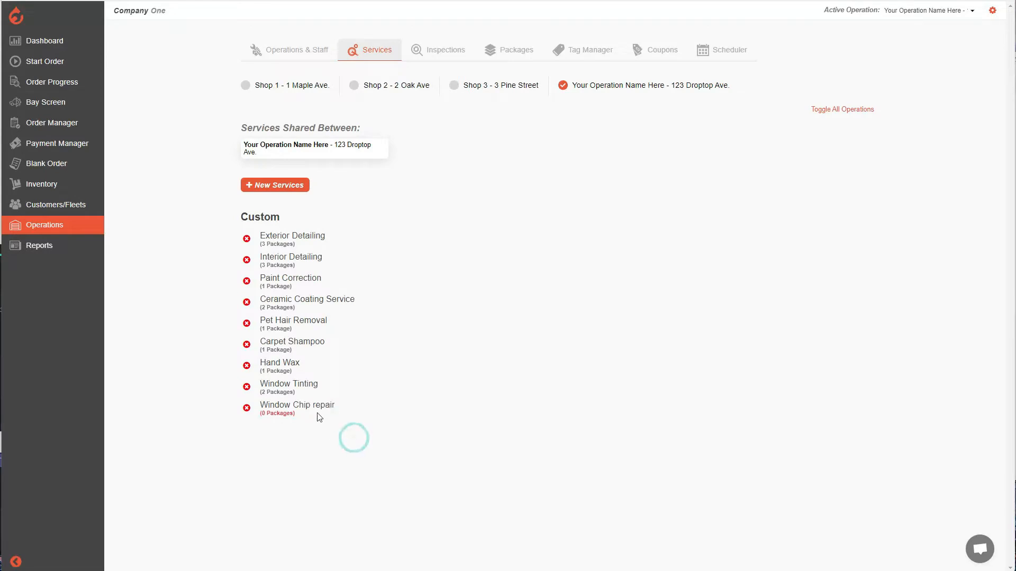
Delete the custom service "Window Chip repair" from Your Operation Name Here
click(246, 408)
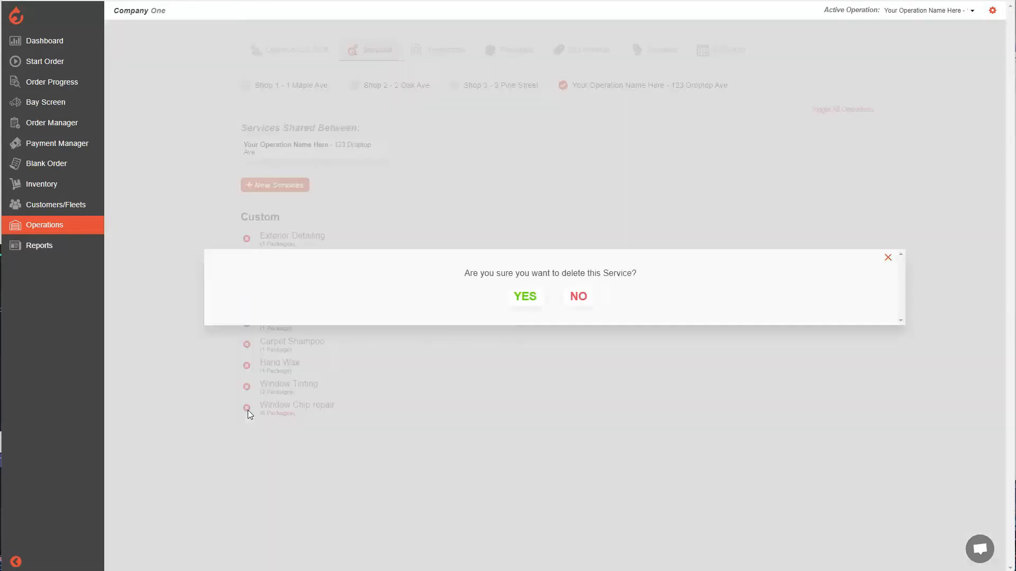
click(531, 298)
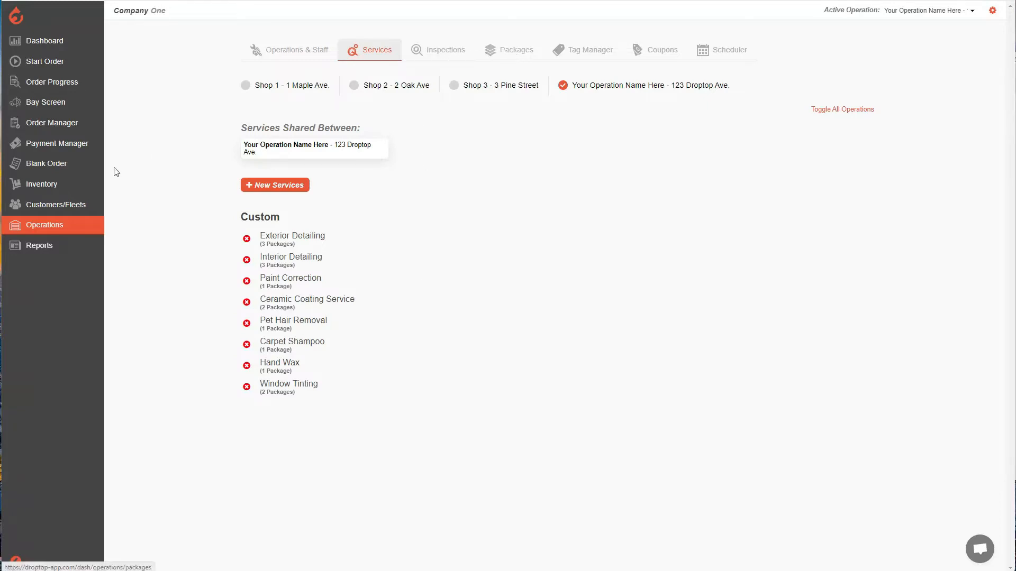
Go to the packages of Your Operation Name Here and look through the existing package list
click(57, 225)
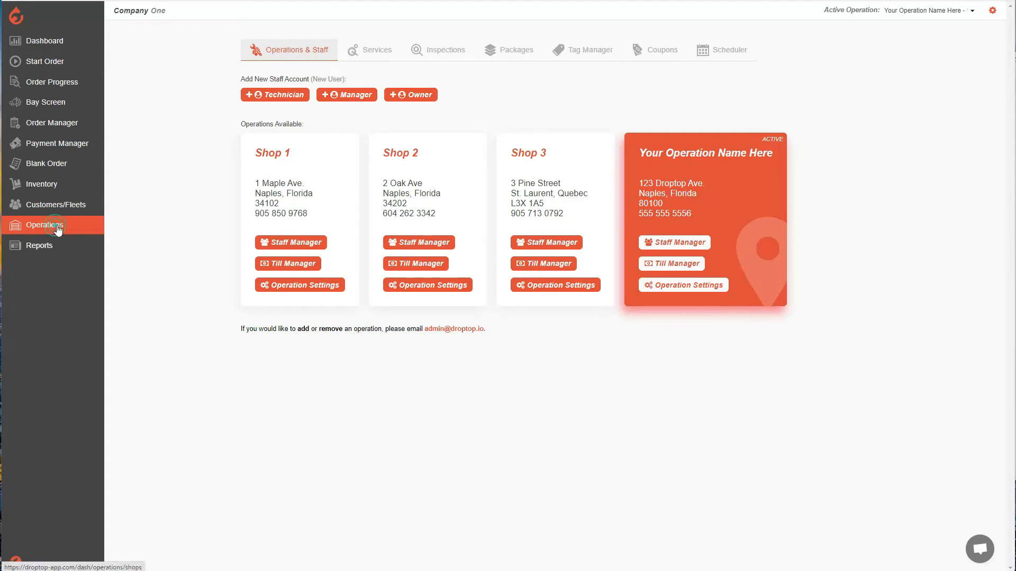
click(504, 56)
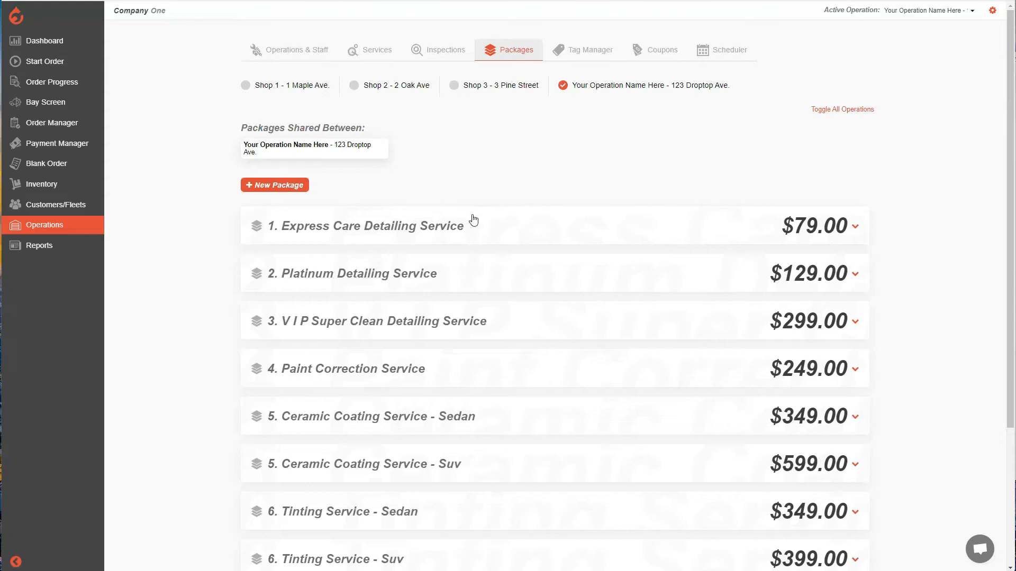
scroll(474, 220, down, 3)
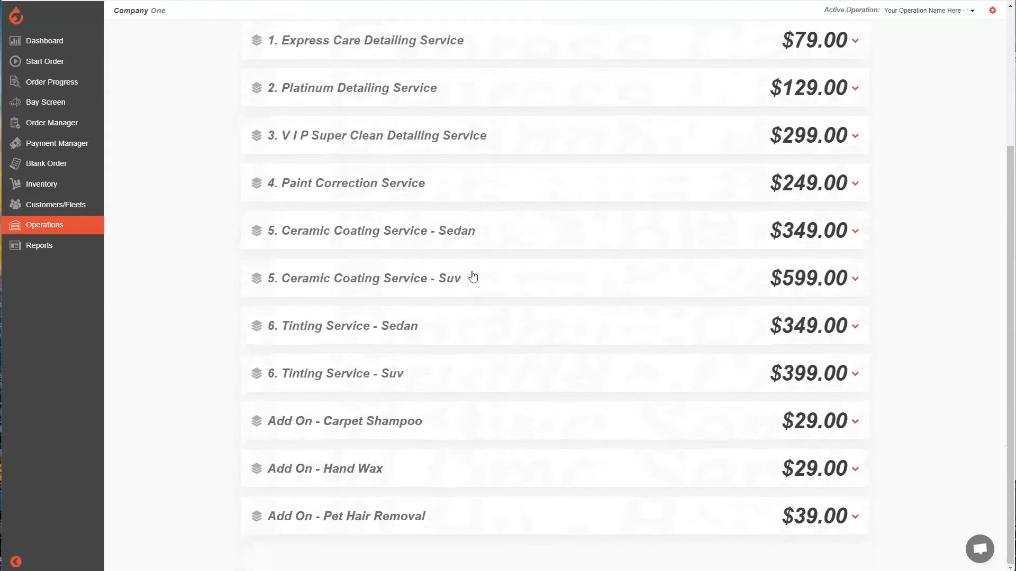
scroll(473, 275, up, 3)
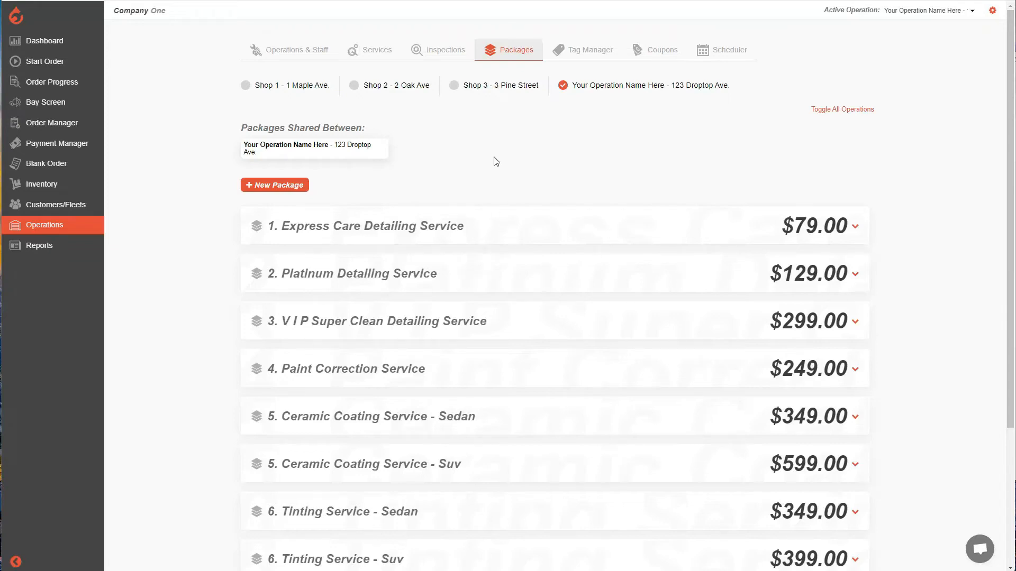
Start a new package named "Detailing Service" for Your Operation Name Here, leaving its optional description empty
click(271, 190)
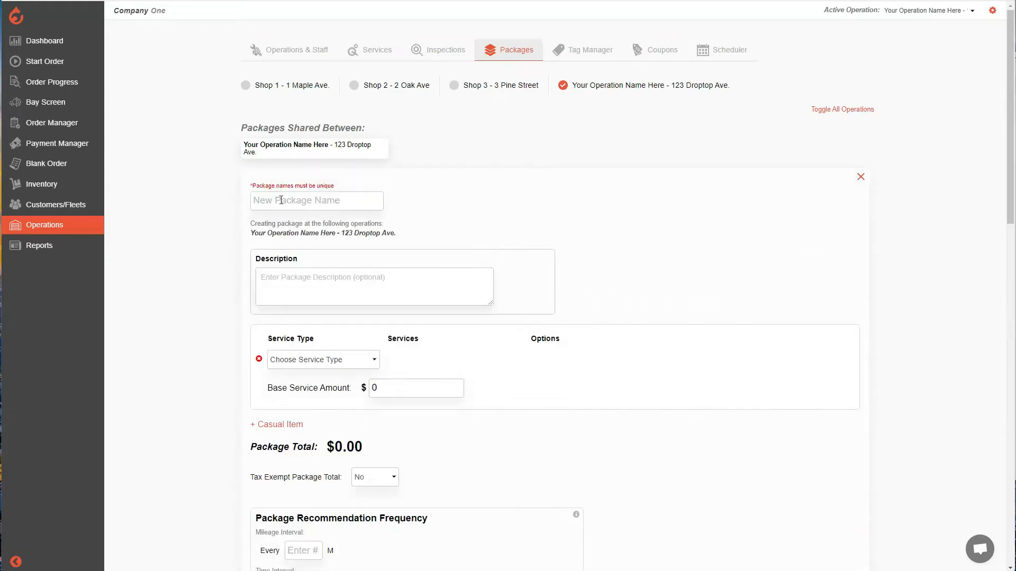
click(281, 200)
click(283, 200)
text(Detailing Service)
scroll(317, 211, down, 1)
click(332, 226)
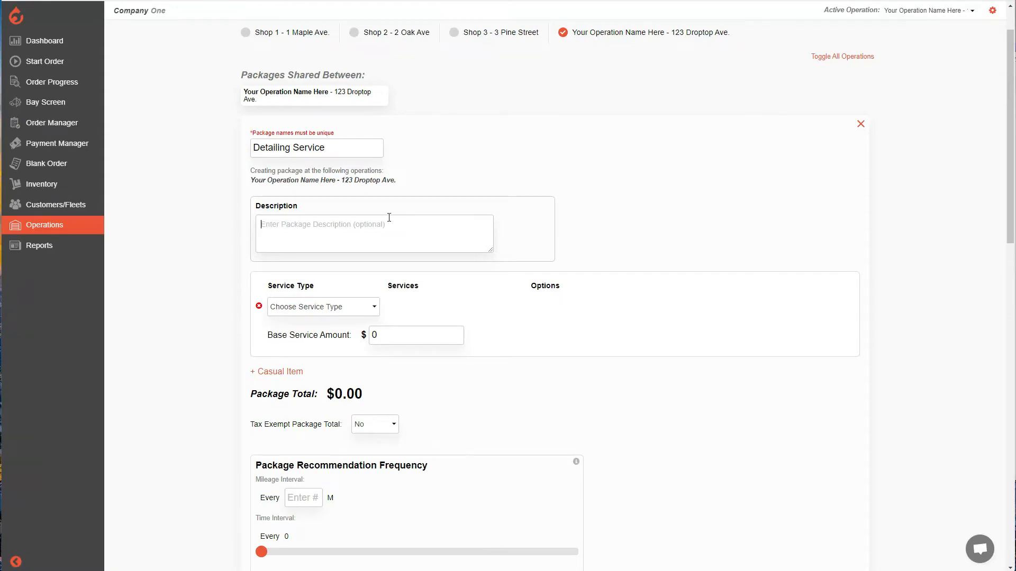
Set the new package's service type to Custom and accept the notice about custom services
scroll(389, 218, down, 1)
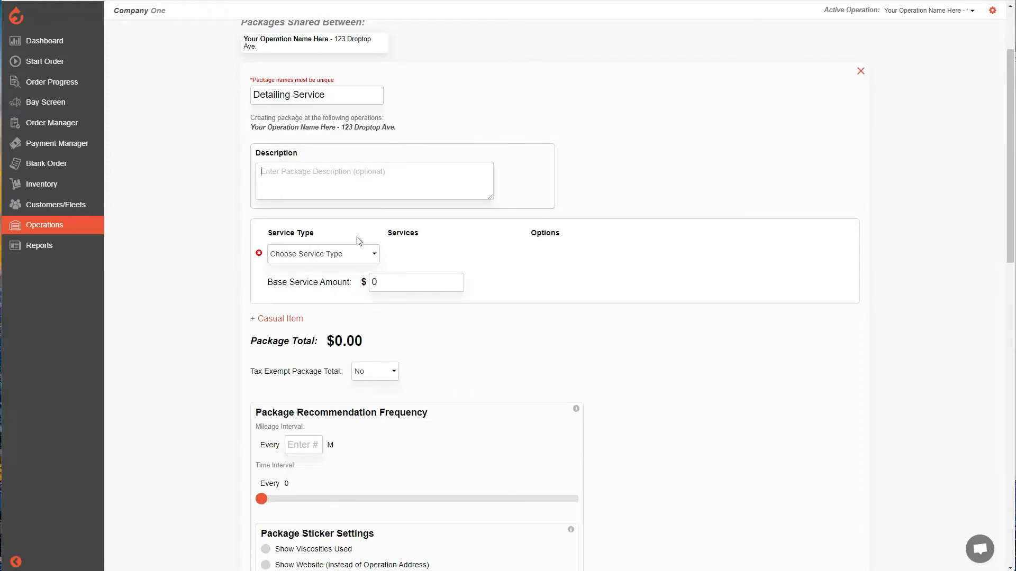
click(362, 258)
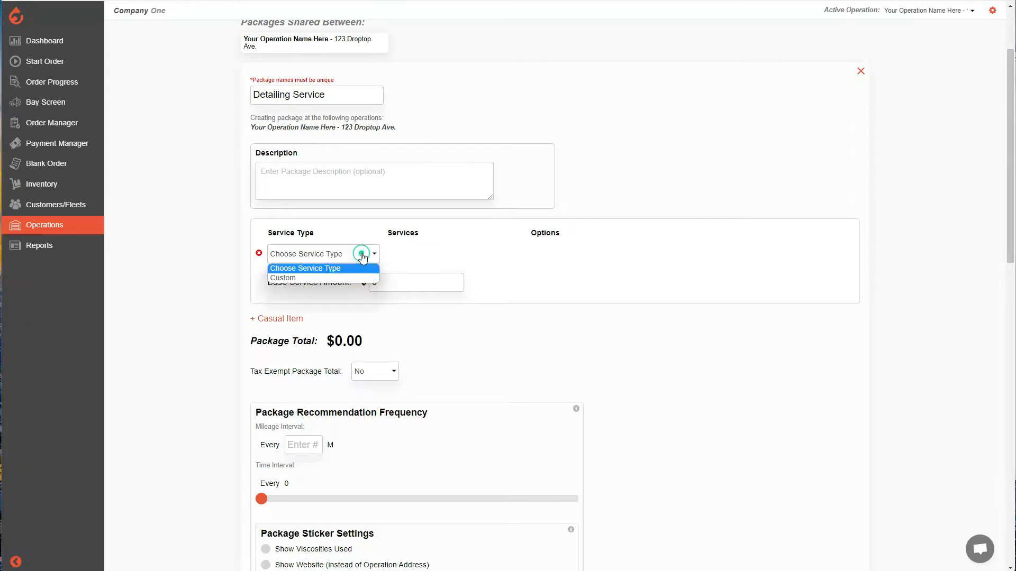
click(294, 279)
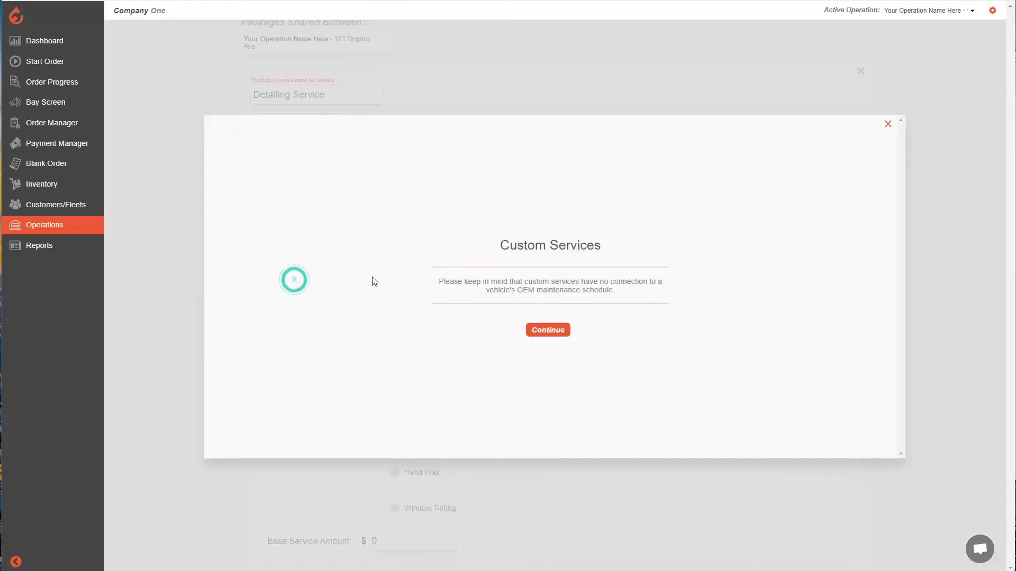
click(548, 330)
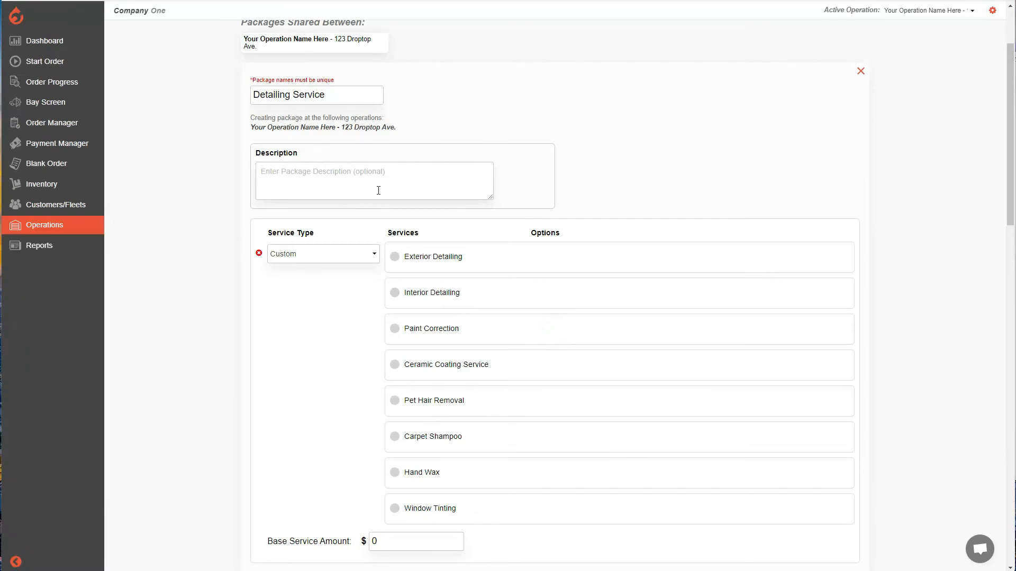
Include the Exterior Detailing and Interior Detailing services in the Detailing Service package
scroll(438, 265, down, 1)
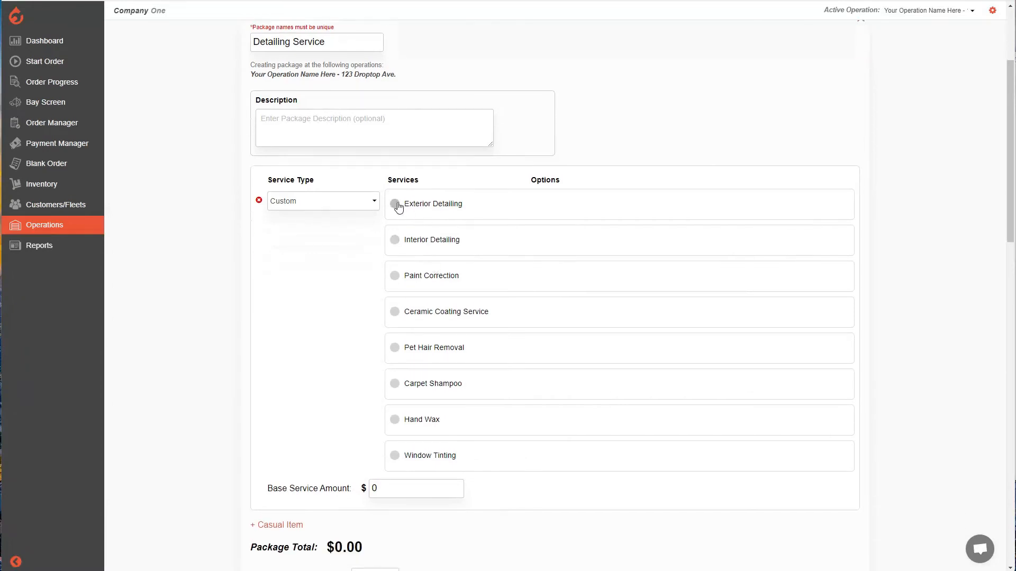
click(394, 203)
scroll(411, 238, down, 1)
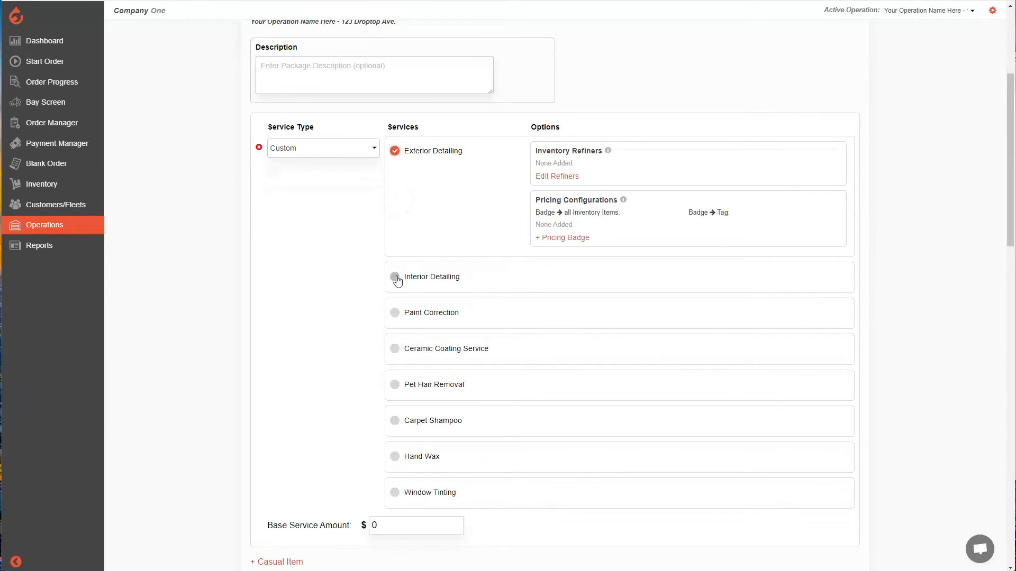
click(396, 277)
scroll(423, 209, down, 2)
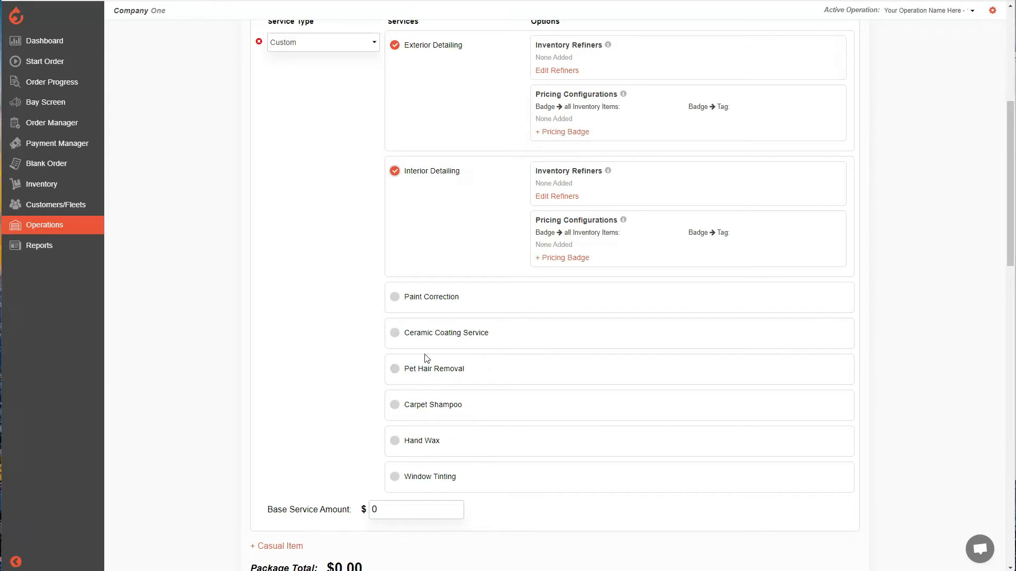
scroll(424, 353, up, 1)
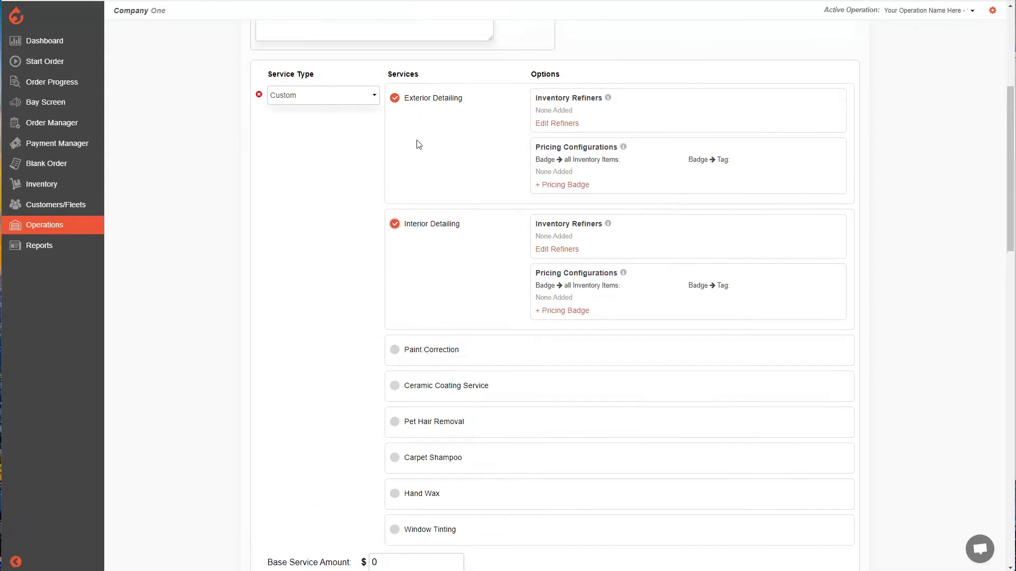
Set the package's base service amount to $100, leaving the other custom services unselected
scroll(432, 340, down, 2)
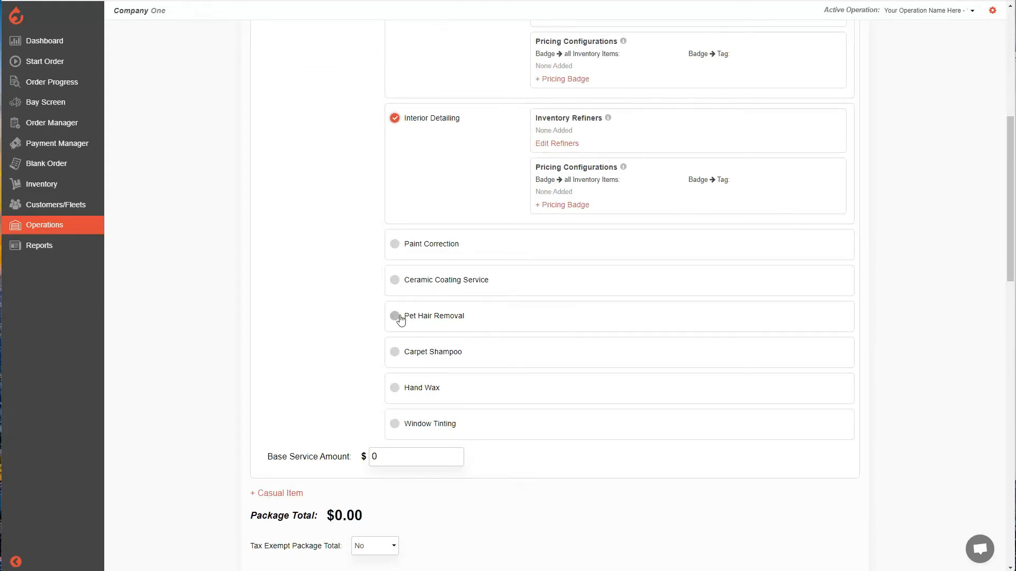
scroll(364, 315, down, 2)
double_click(395, 354)
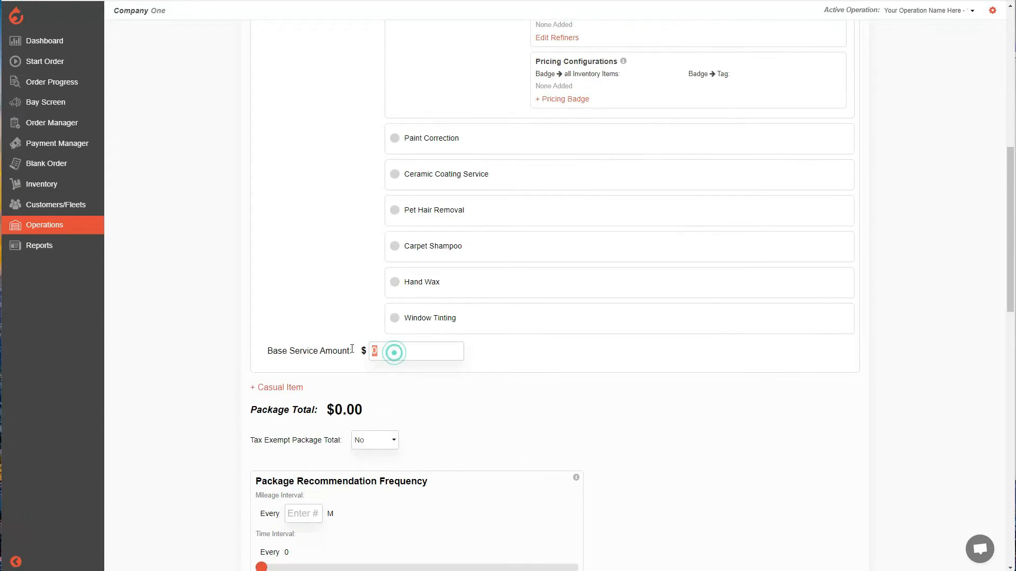
text(100)
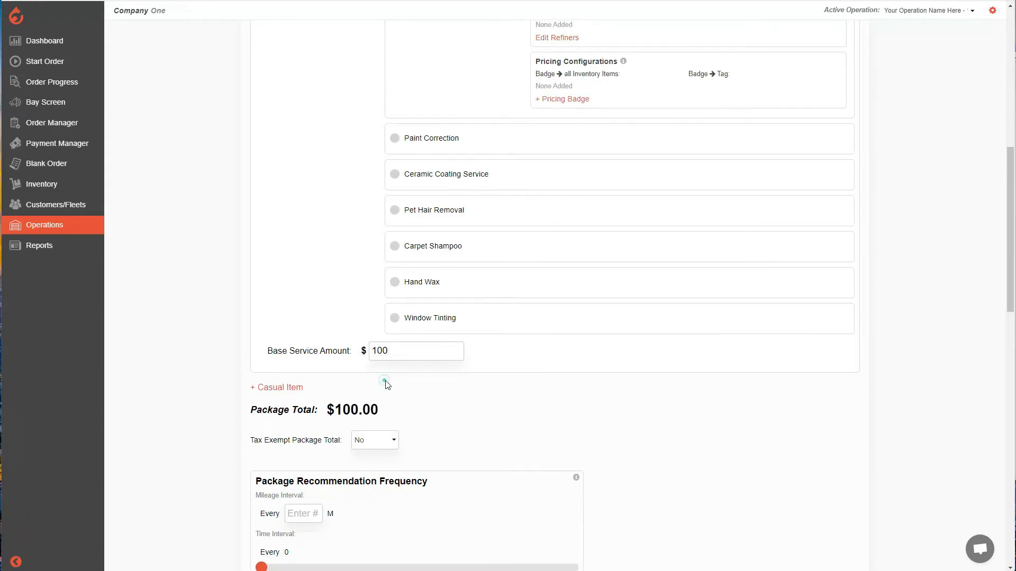
scroll(339, 237, down, 1)
scroll(335, 238, up, 4)
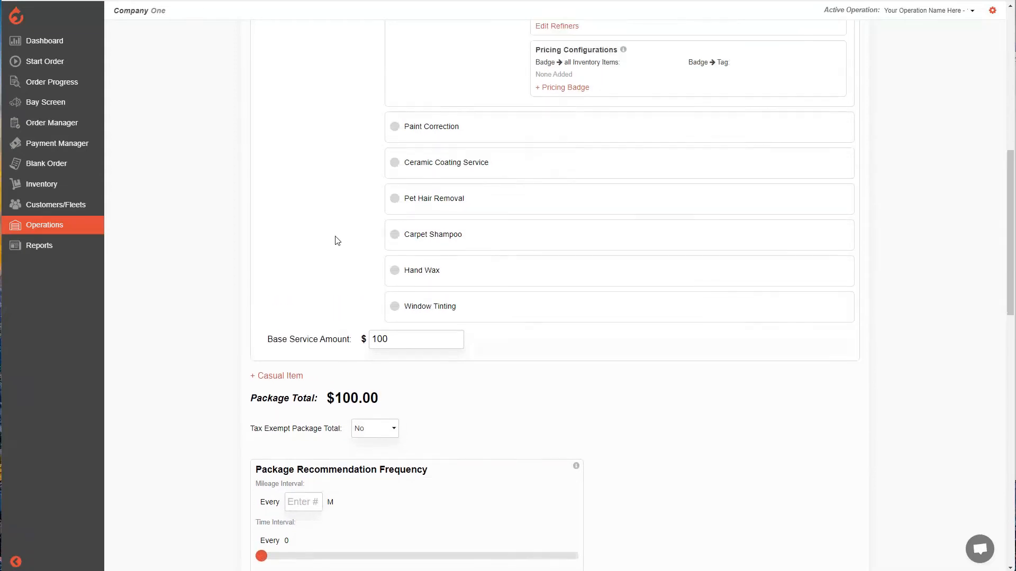
Try adding a Labor casual item to the Detailing Service package, and remove its line again
scroll(328, 281, down, 3)
click(287, 389)
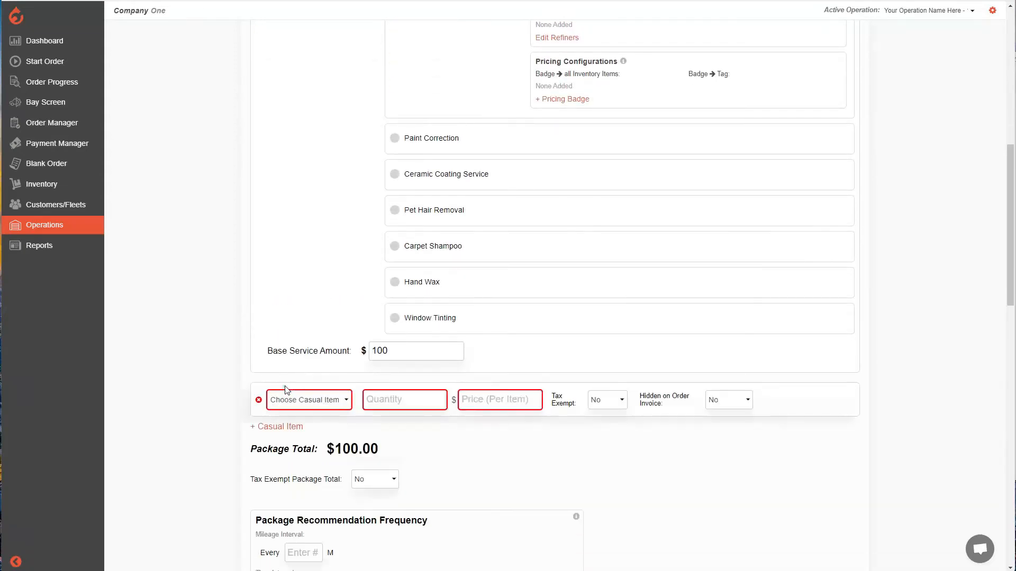
scroll(285, 381, down, 2)
click(330, 294)
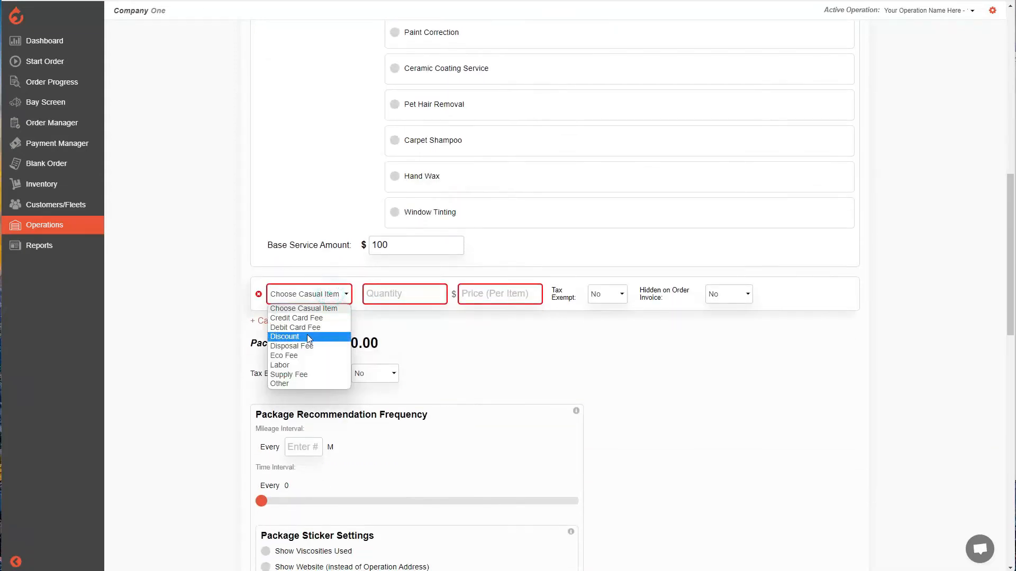
click(316, 365)
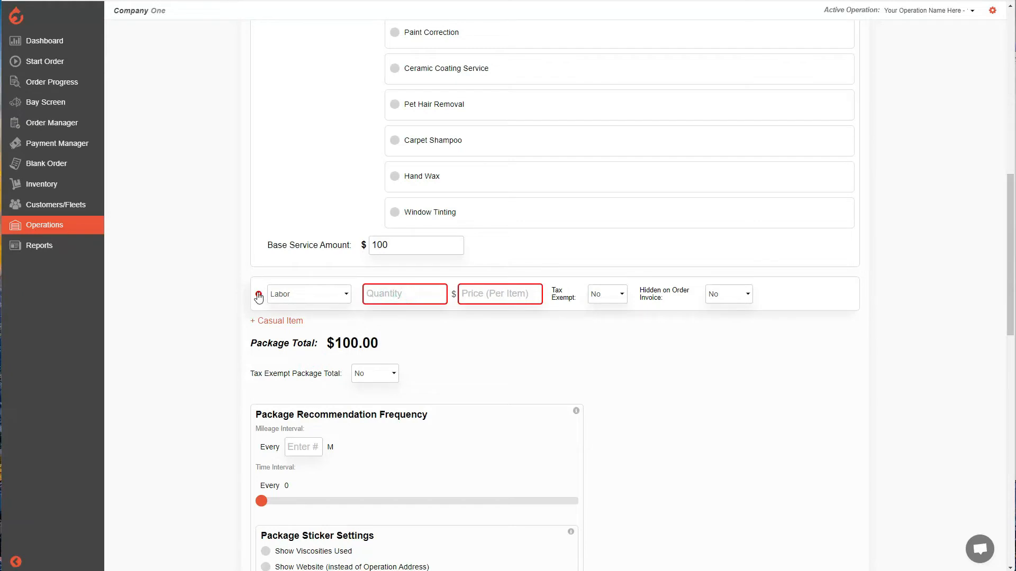
click(259, 296)
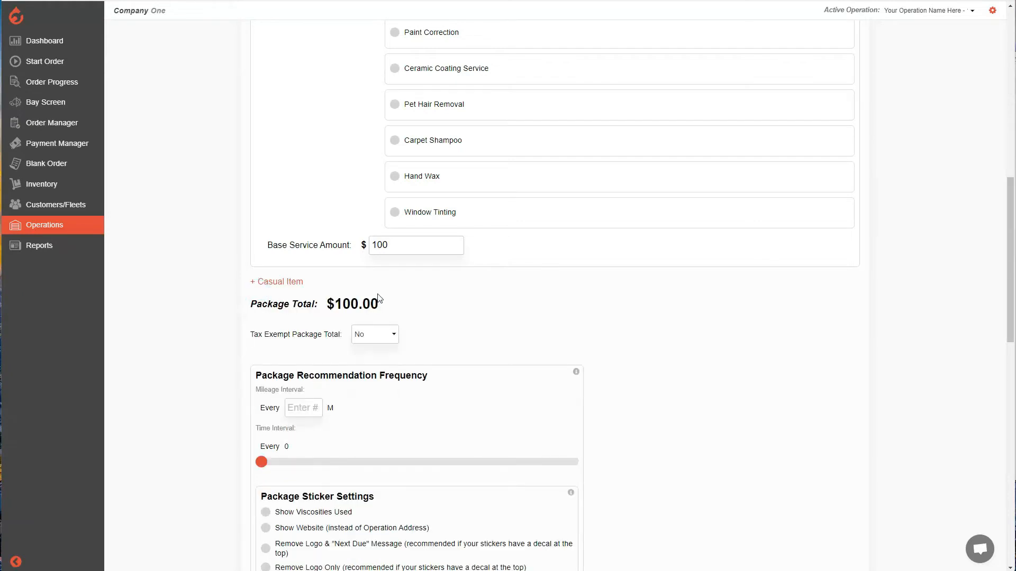
Try making the package accessible in the scheduler app with a different servicing duration, and return these options to No and 30 Minutes
scroll(379, 299, up, 1)
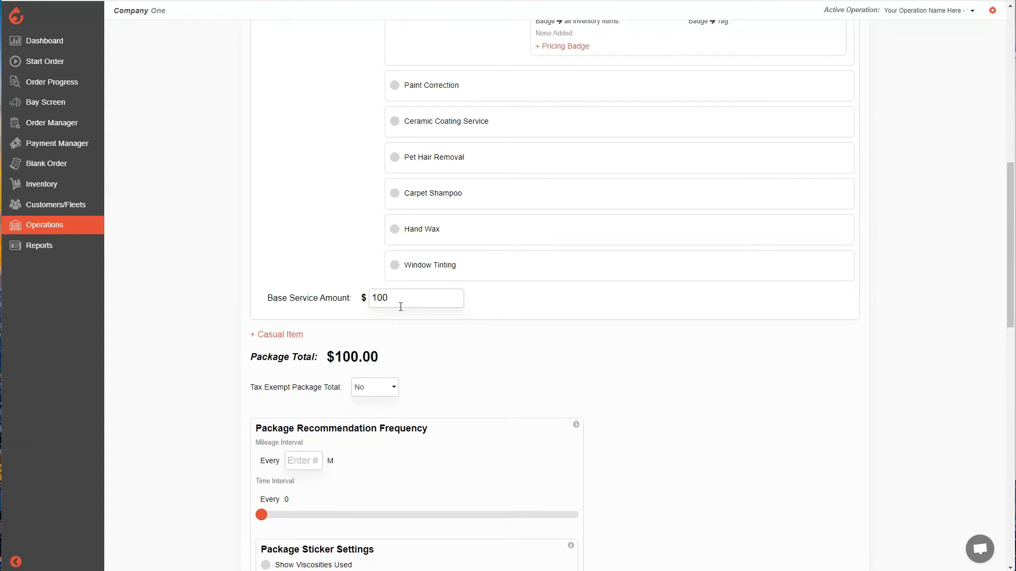
scroll(401, 306, down, 5)
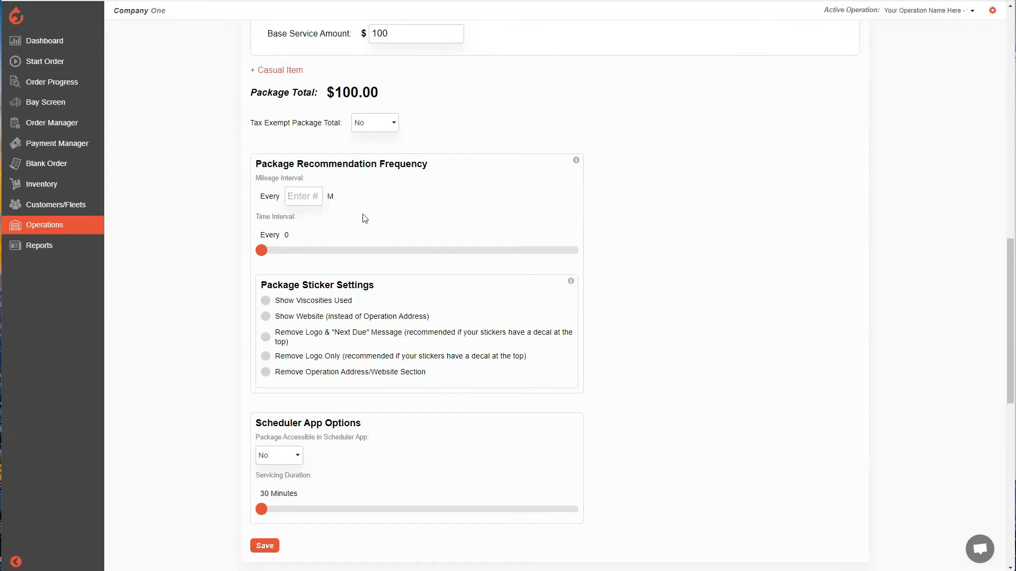
scroll(405, 220, down, 3)
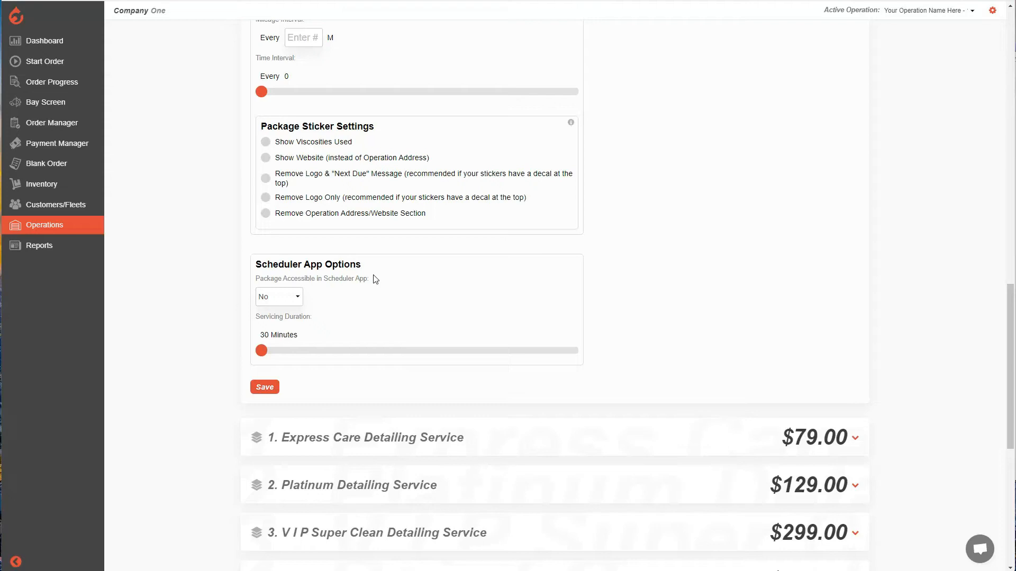
click(298, 299)
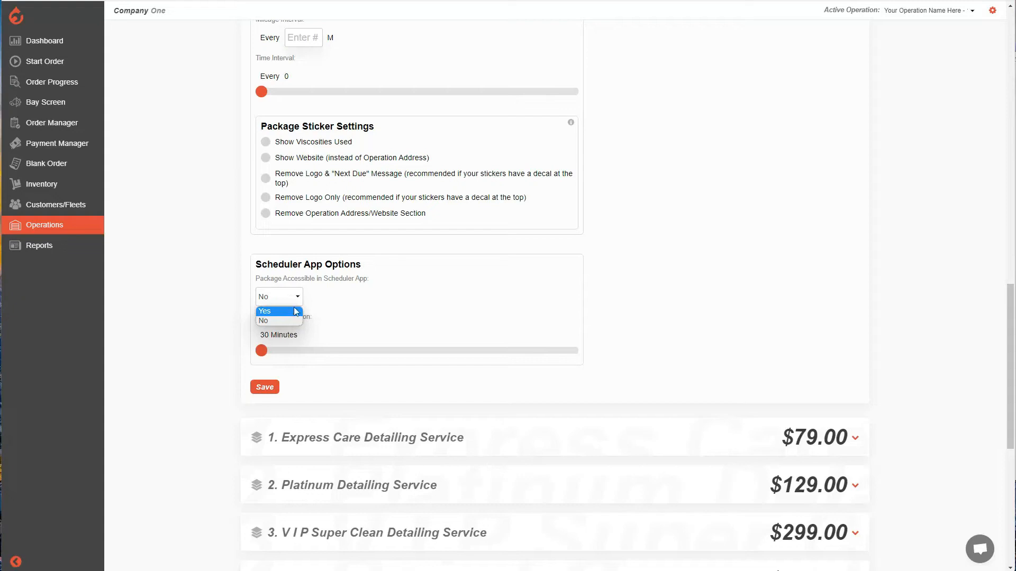
click(323, 299)
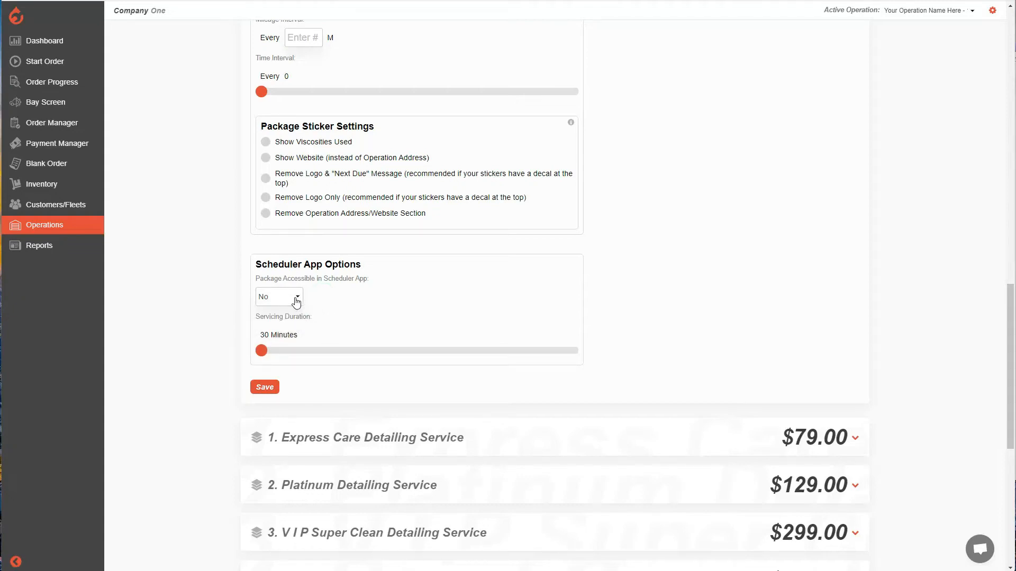
click(296, 302)
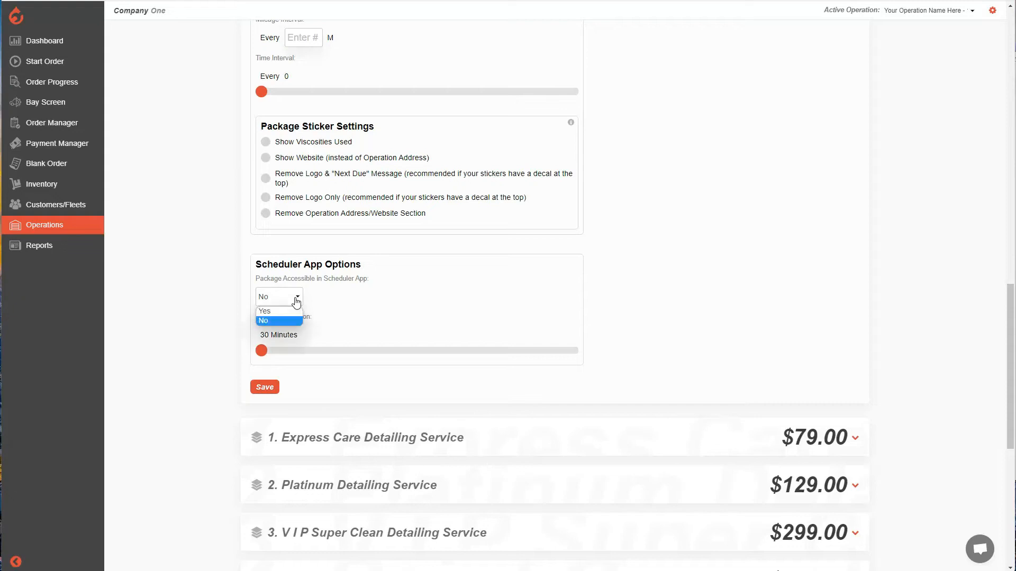
click(288, 312)
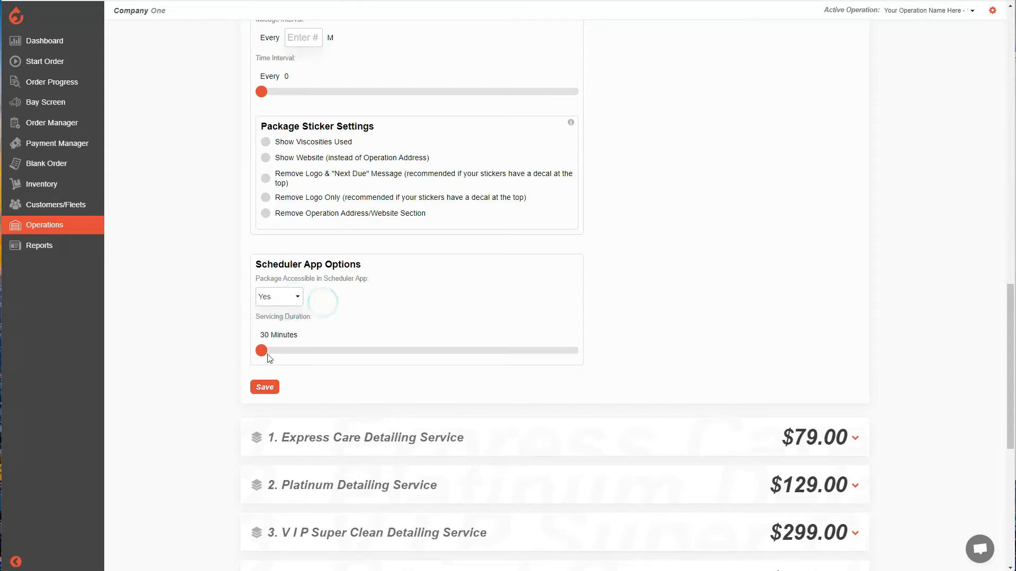
drag(263, 349, 282, 354)
drag(282, 354, 262, 351)
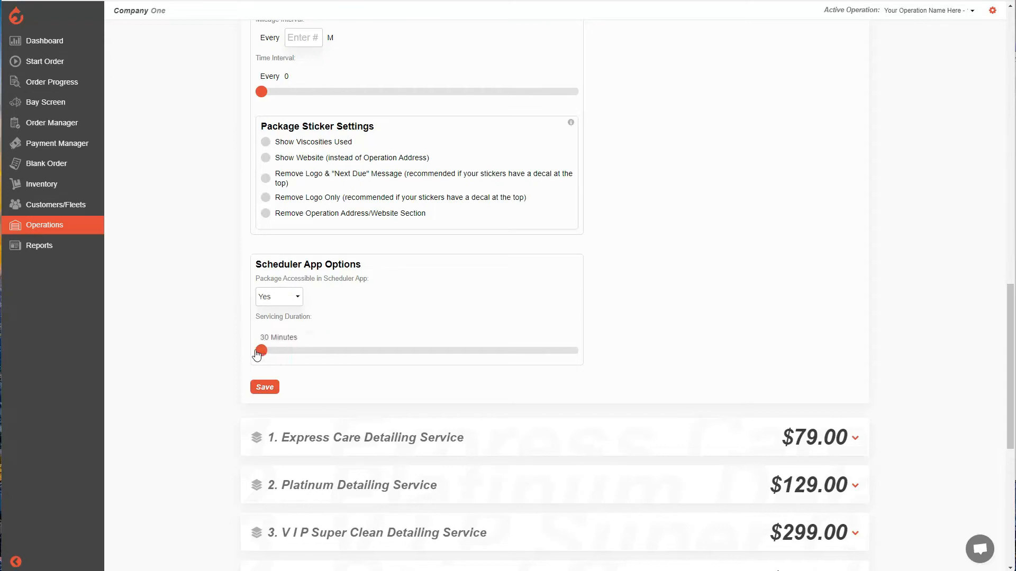
click(291, 296)
click(272, 318)
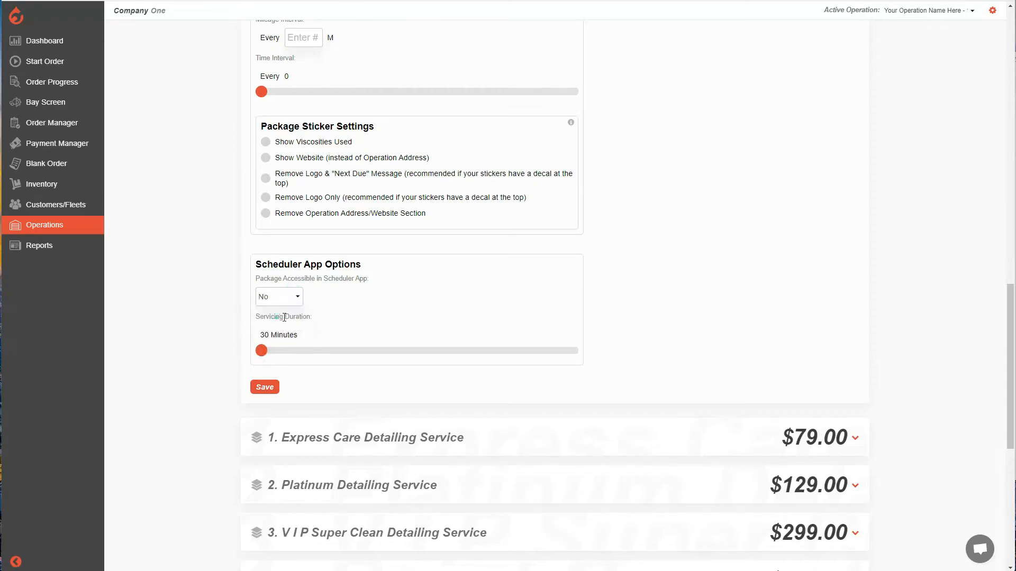
Save the Detailing Service package, confirm its creation at Your Operation Name Here, and find it in the package list
click(264, 387)
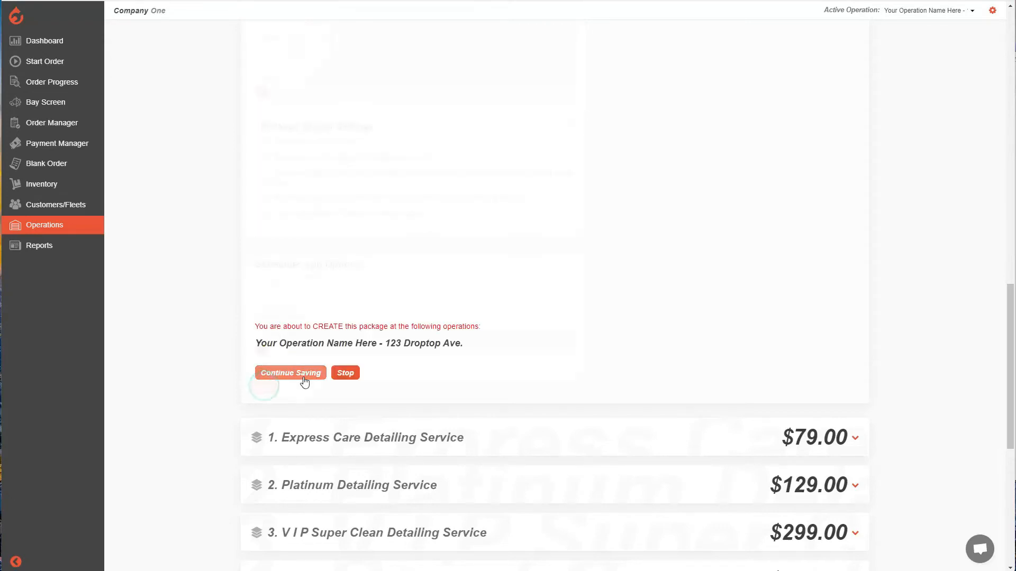
click(305, 382)
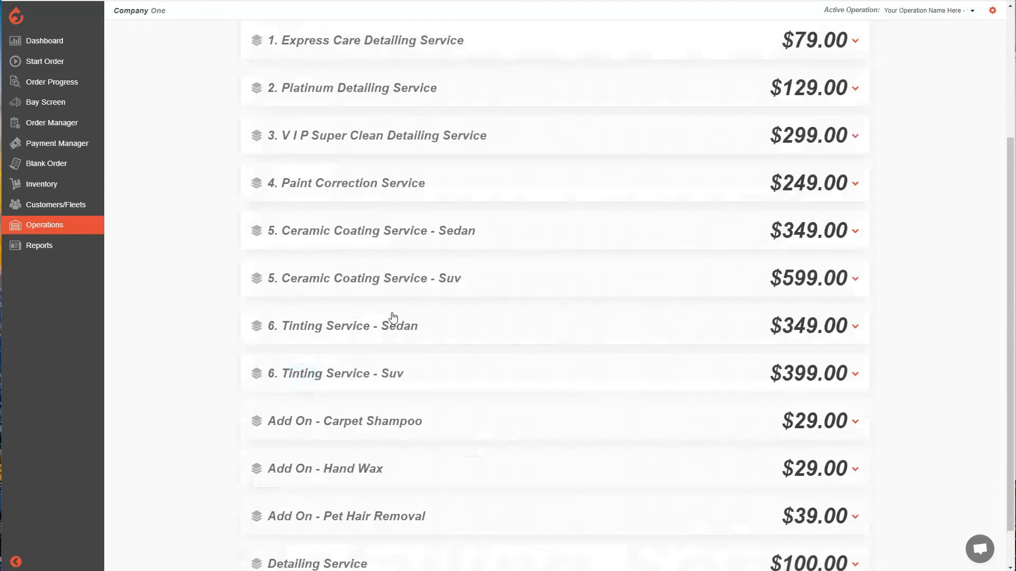
scroll(418, 328, down, 1)
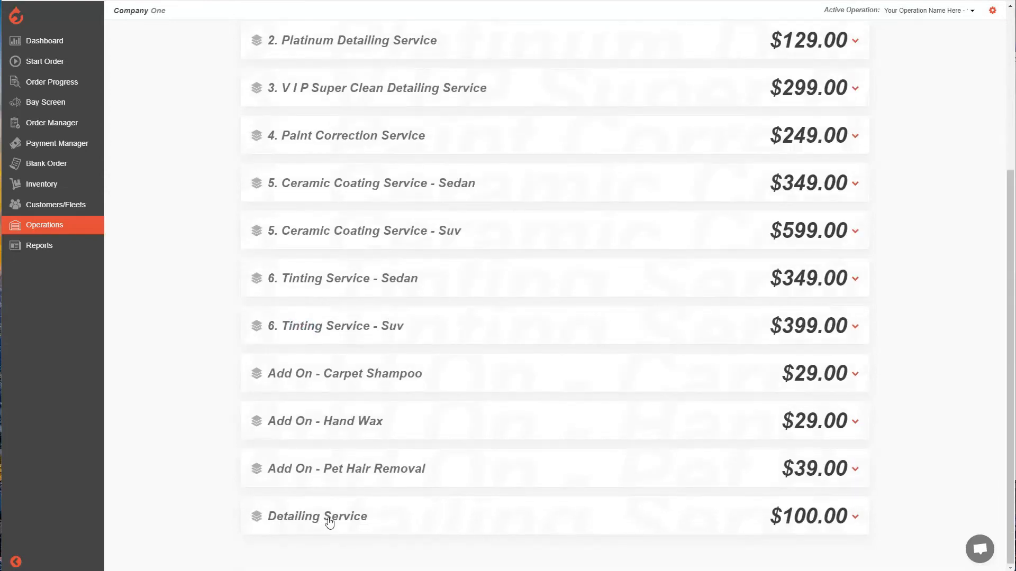
Open the Detailing Service package for editing and review its name, services, base amount and recommendation options
click(496, 522)
scroll(503, 466, down, 7)
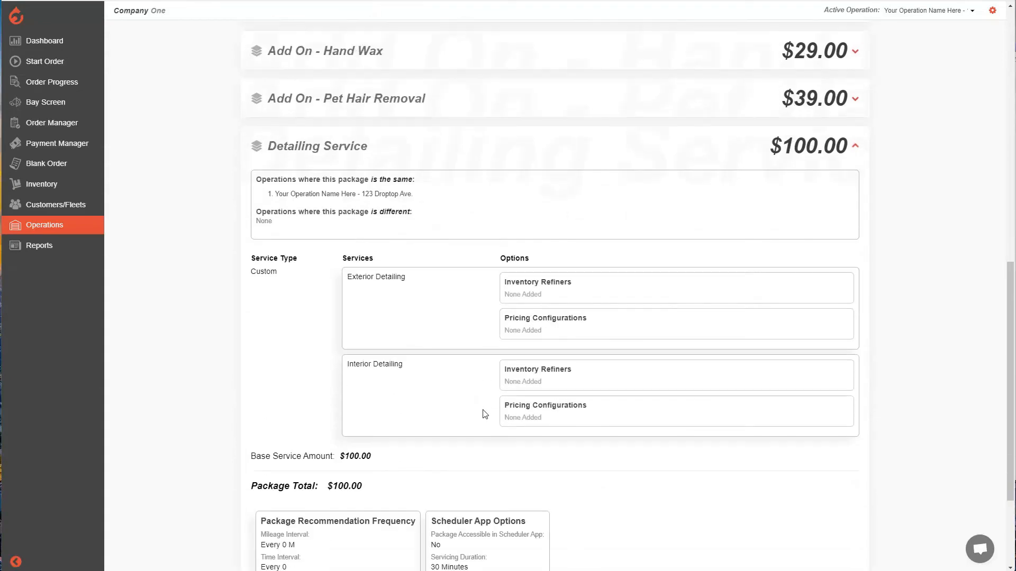
scroll(474, 433, down, 3)
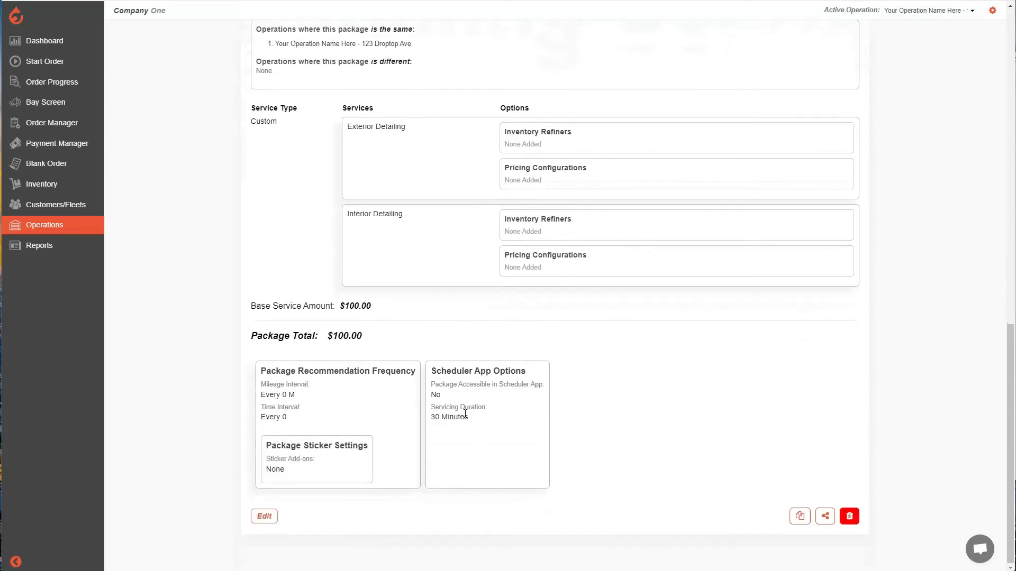
click(265, 517)
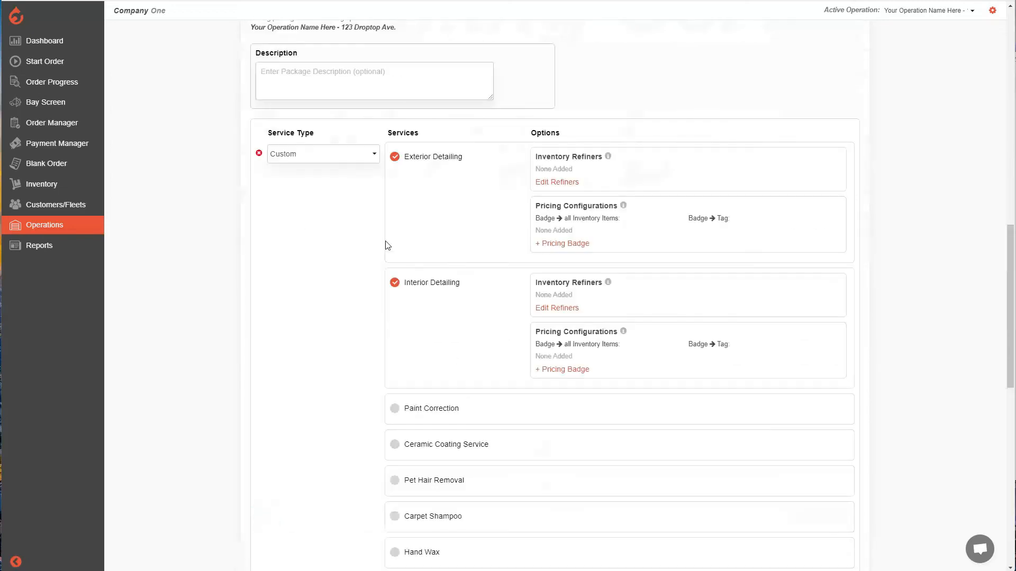
scroll(479, 411, down, 8)
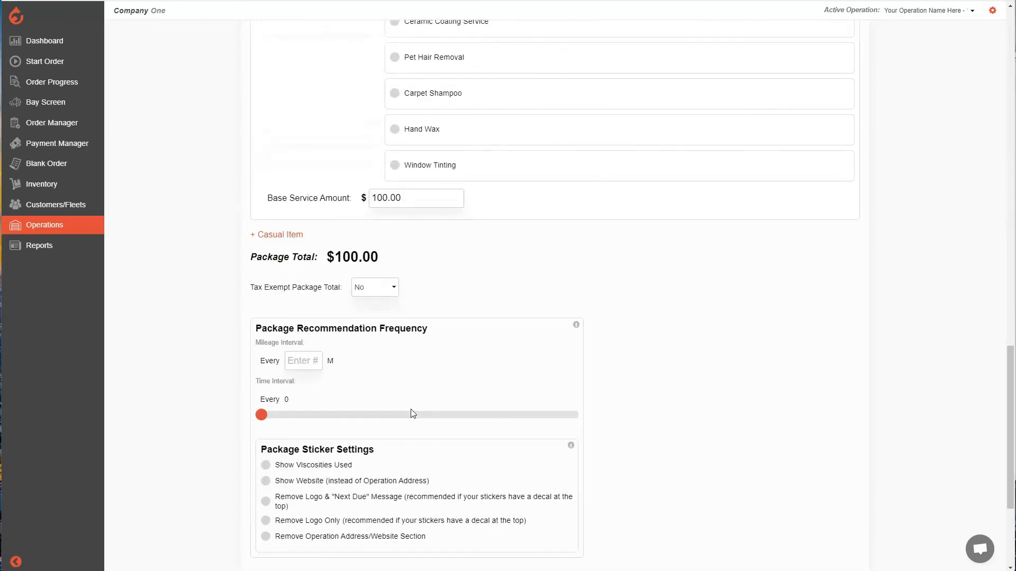
scroll(413, 413, up, 4)
scroll(436, 405, up, 7)
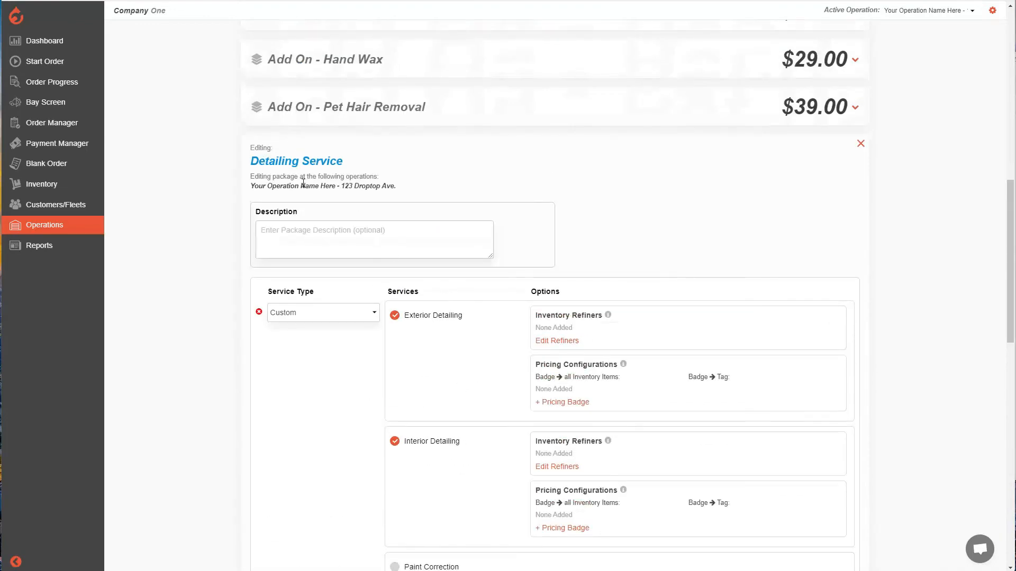
drag(253, 161, 337, 162)
click(356, 158)
triple_click(357, 161)
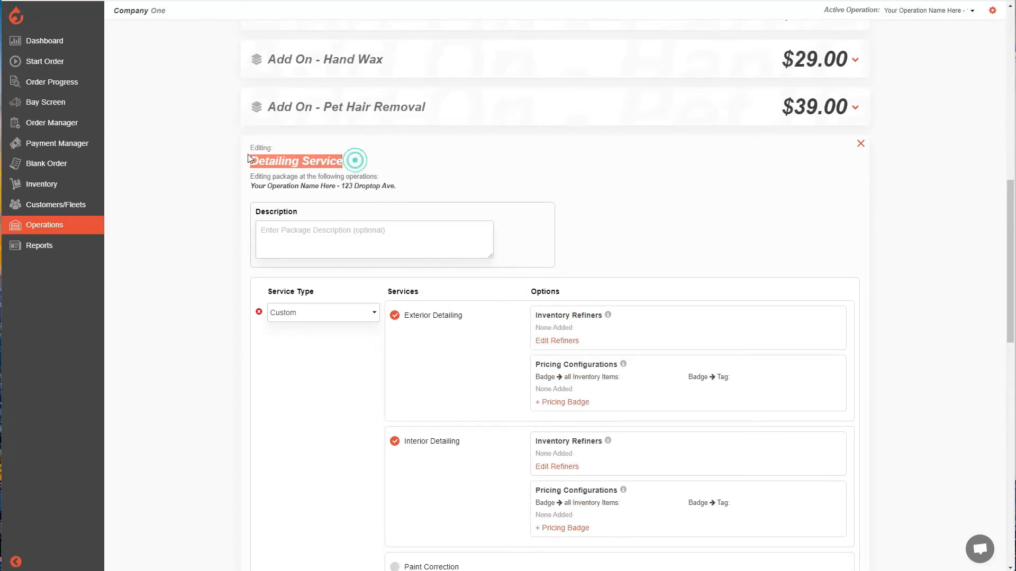
click(399, 168)
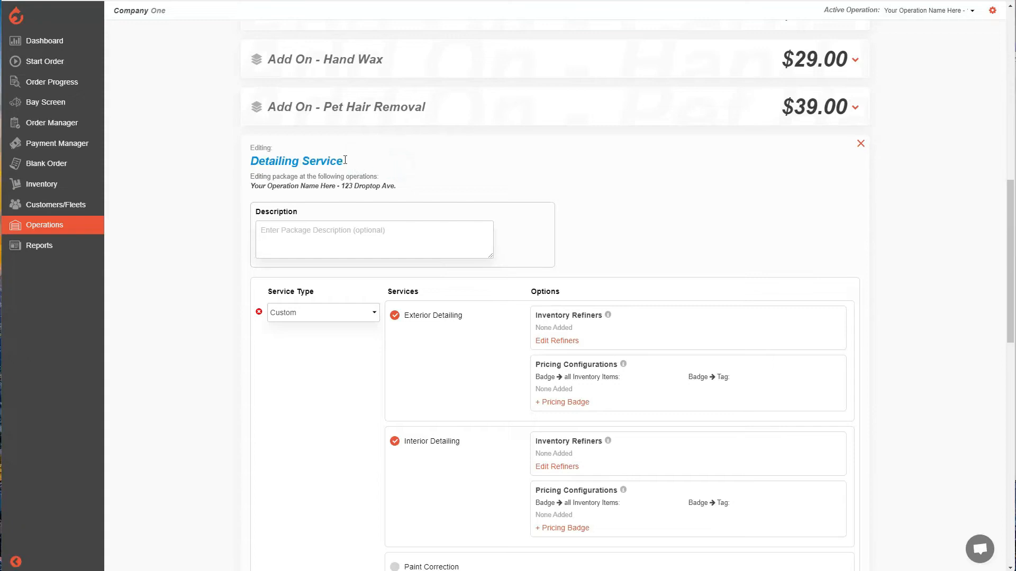
Save the Detailing Service package and confirm the edit at Your Operation Name Here
scroll(429, 264, down, 10)
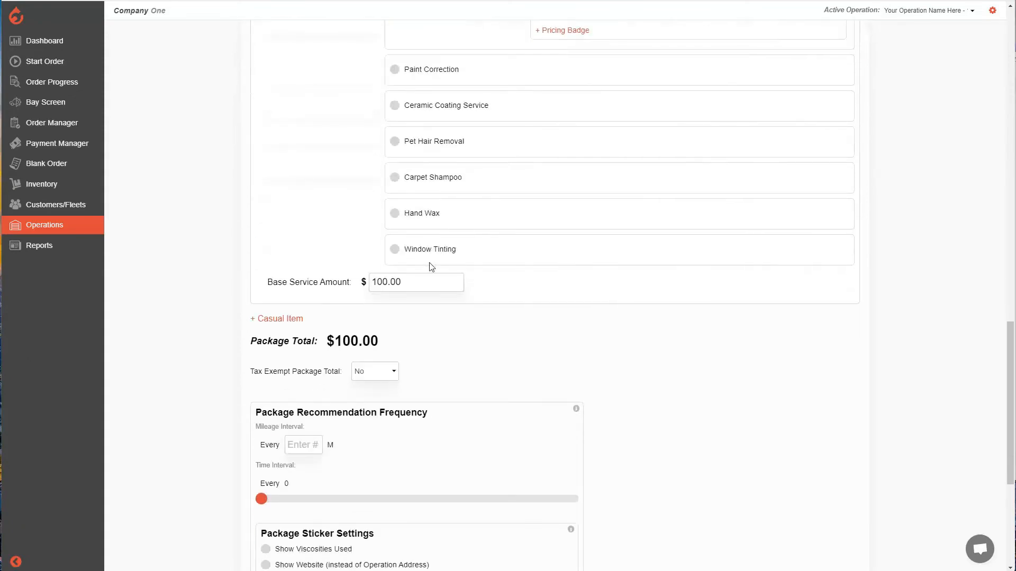
scroll(344, 402, down, 4)
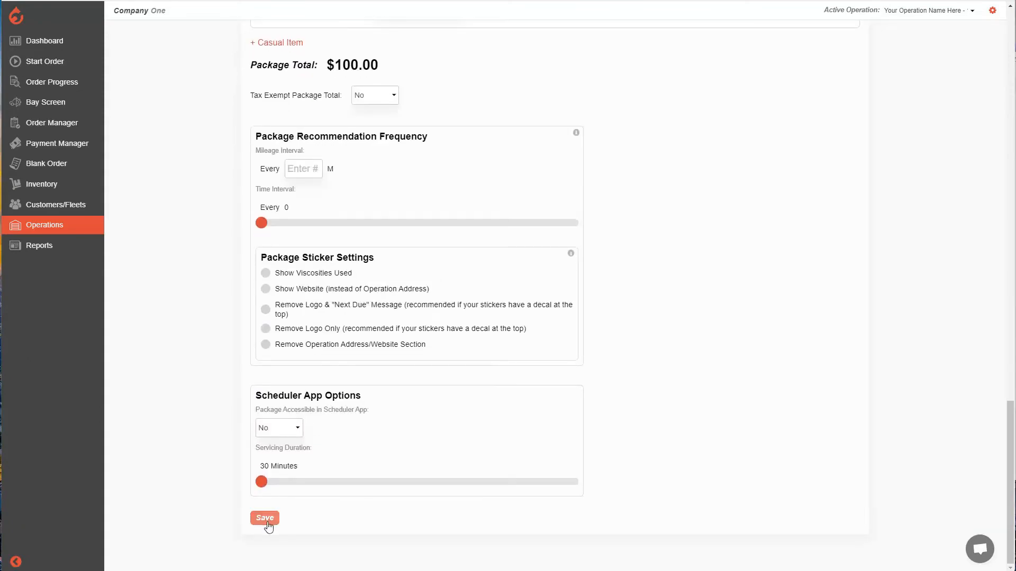
click(267, 519)
click(298, 502)
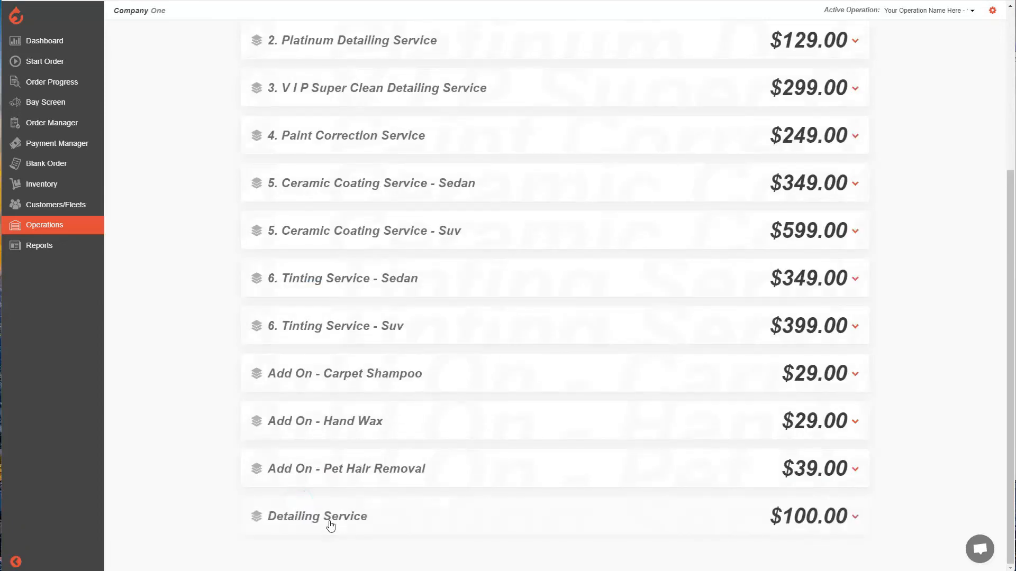
Copy the Detailing Service package under the new name "Premium Det Package"
click(504, 525)
scroll(567, 439, down, 10)
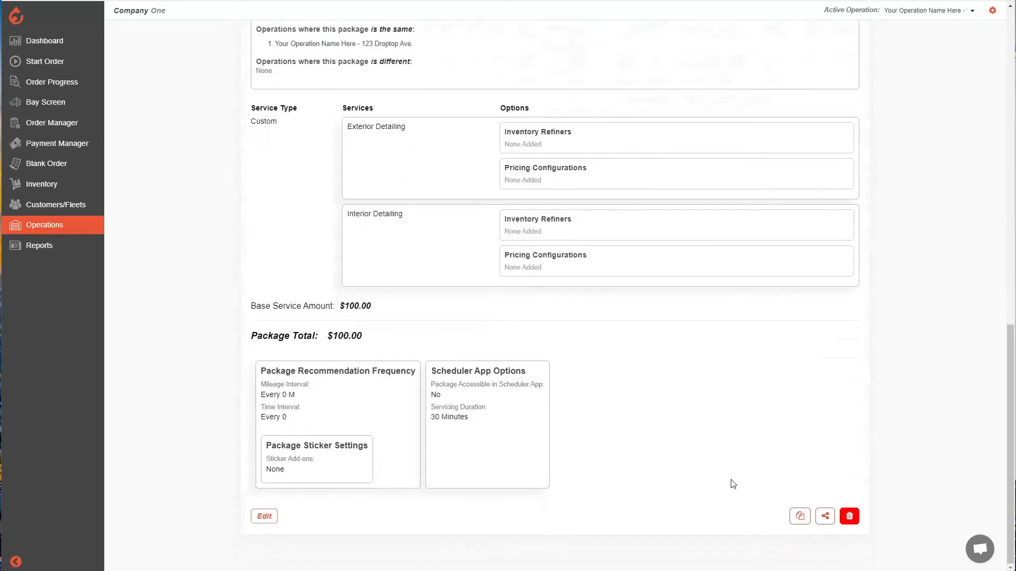
click(799, 517)
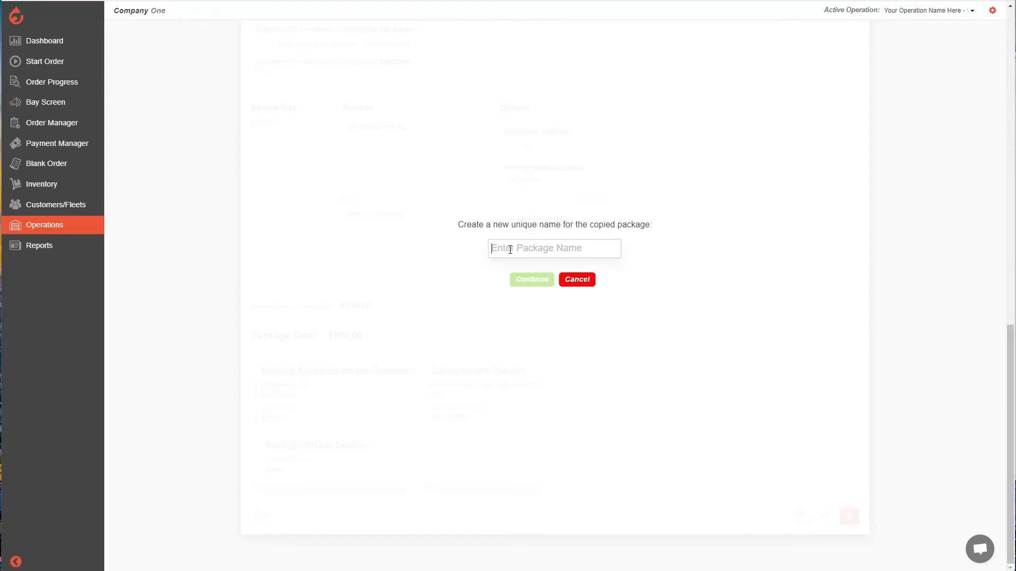
text(Premi)
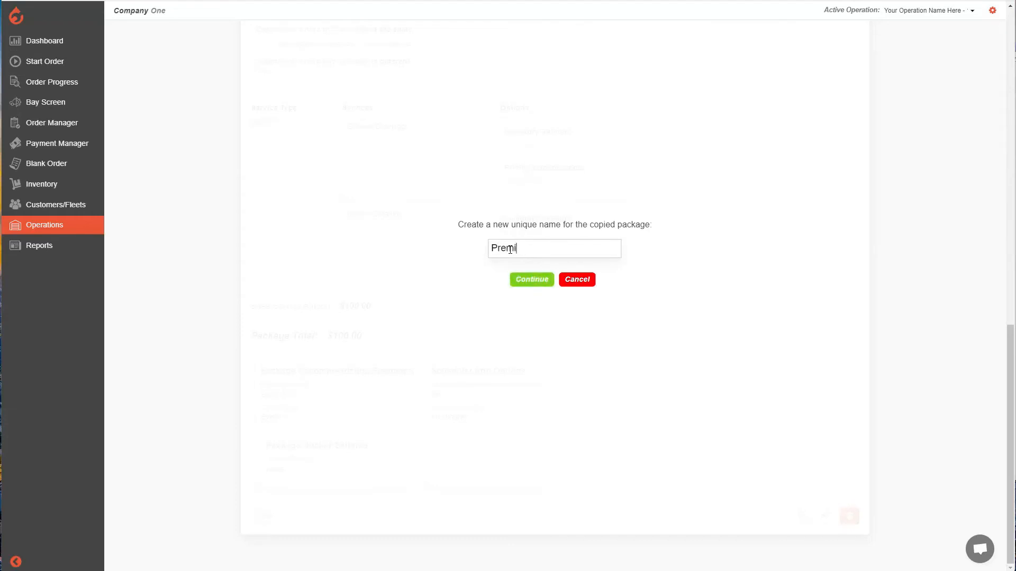
text(um Det Package)
click(539, 282)
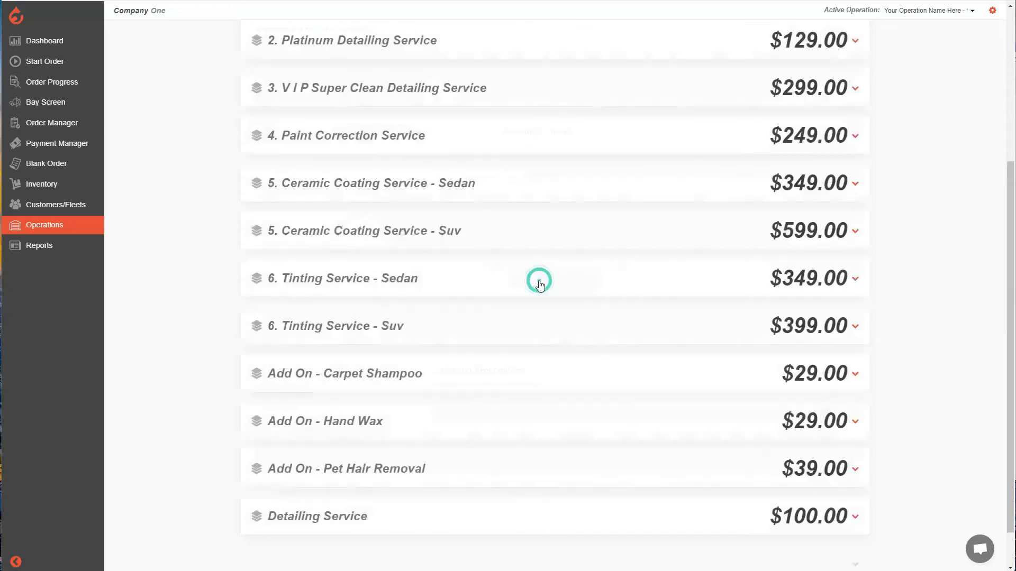
Find the copied Premium Det Package at the end of the package list and delete it
scroll(475, 288, down, 2)
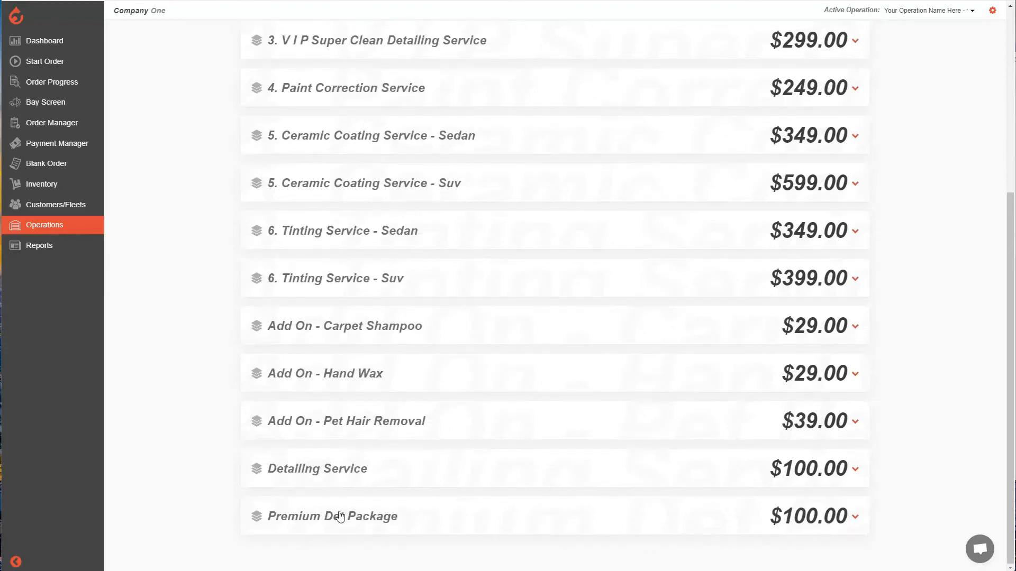
click(386, 518)
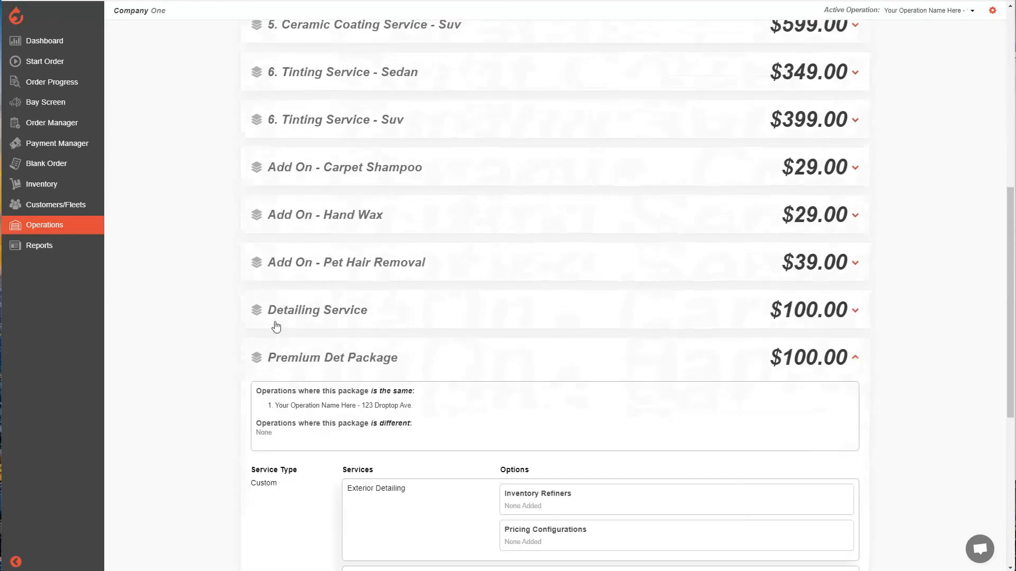
scroll(378, 353, down, 5)
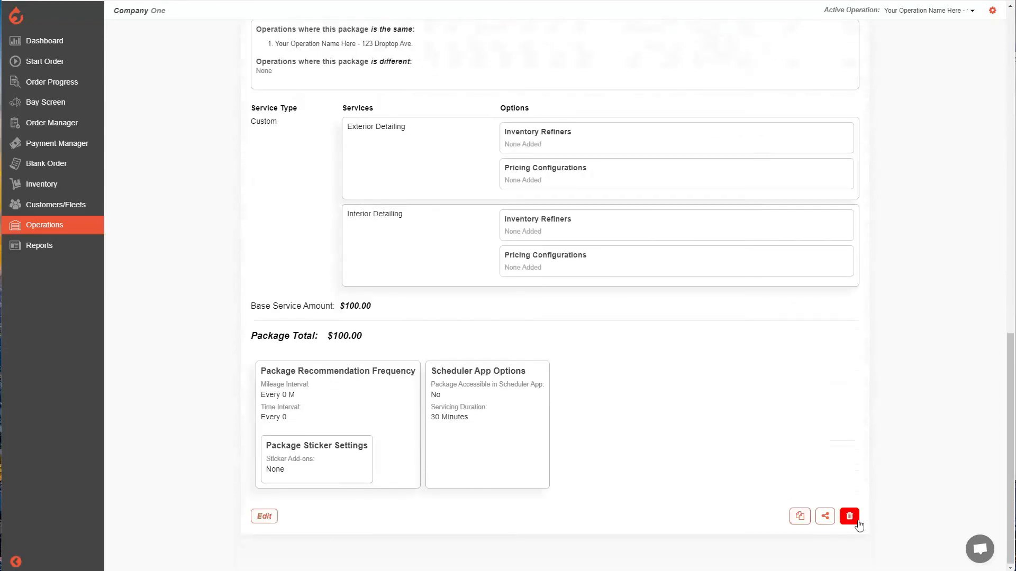
click(855, 519)
click(535, 275)
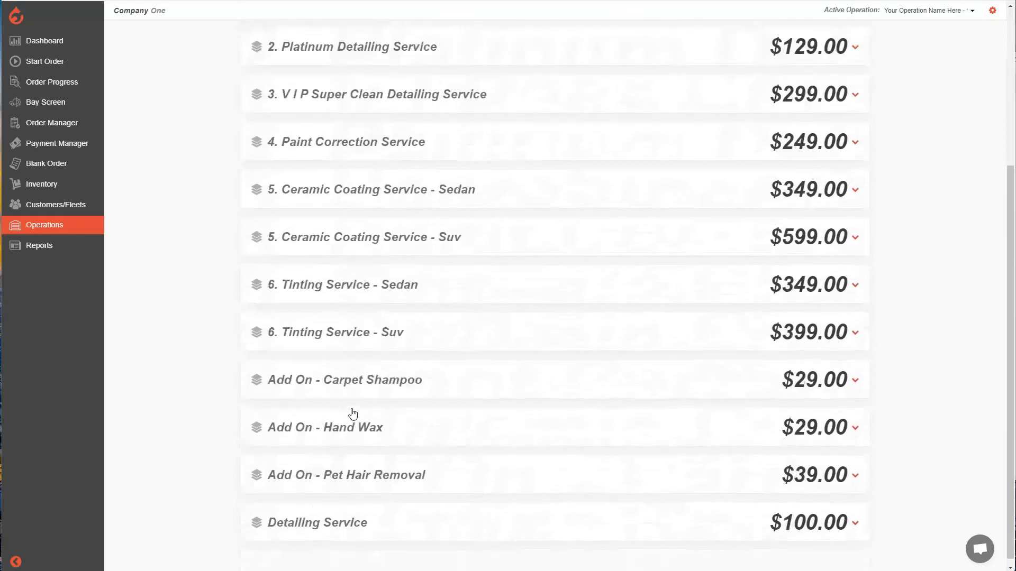
Delete the Detailing Service package from Your Operation Name Here and confirm the deletion
click(454, 523)
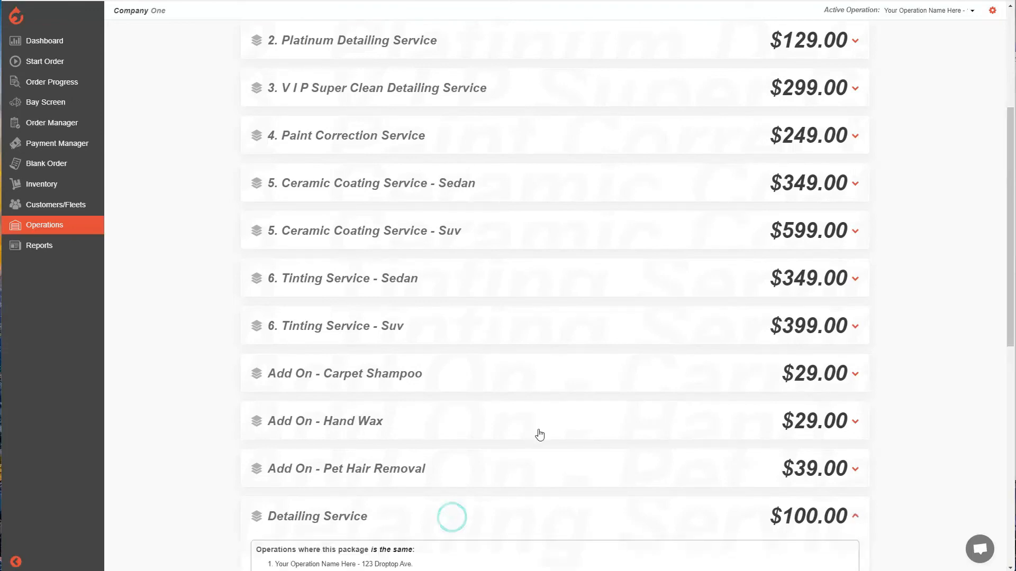
scroll(539, 429, down, 3)
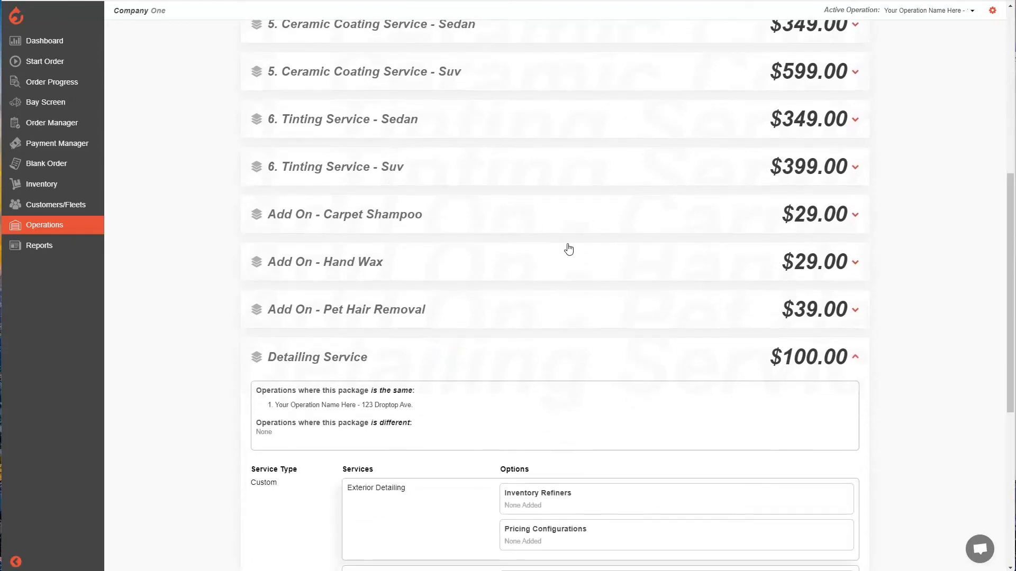
scroll(567, 245, down, 7)
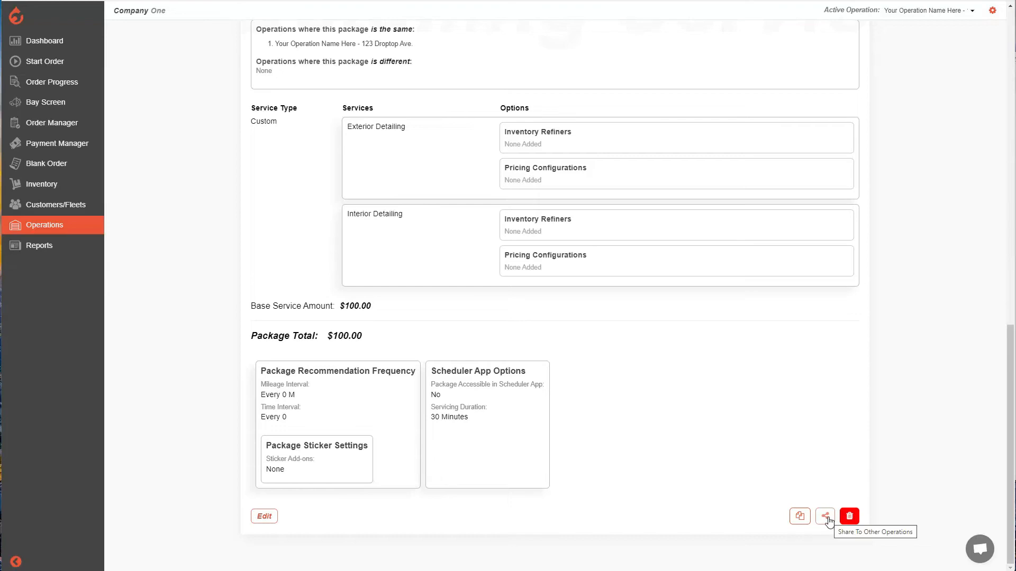
click(849, 517)
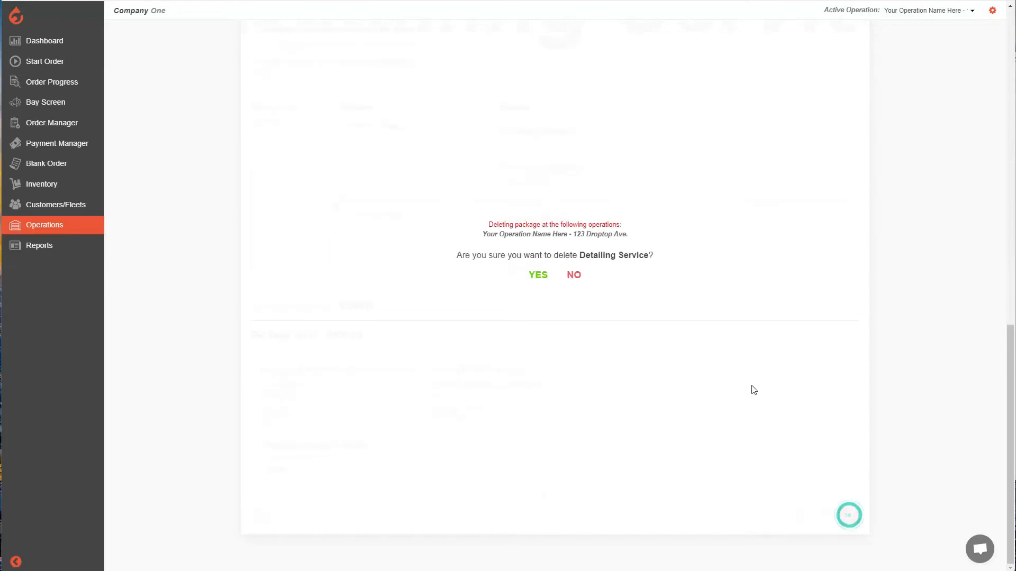
click(543, 279)
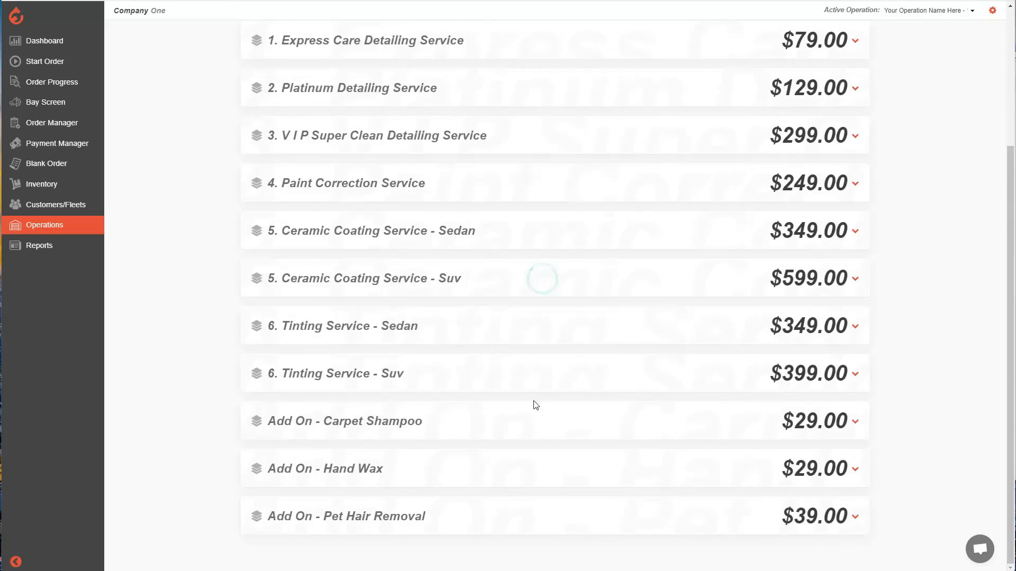
Examine the description and included detailing services of the 1. Express Care Detailing Service package
scroll(524, 405, up, 4)
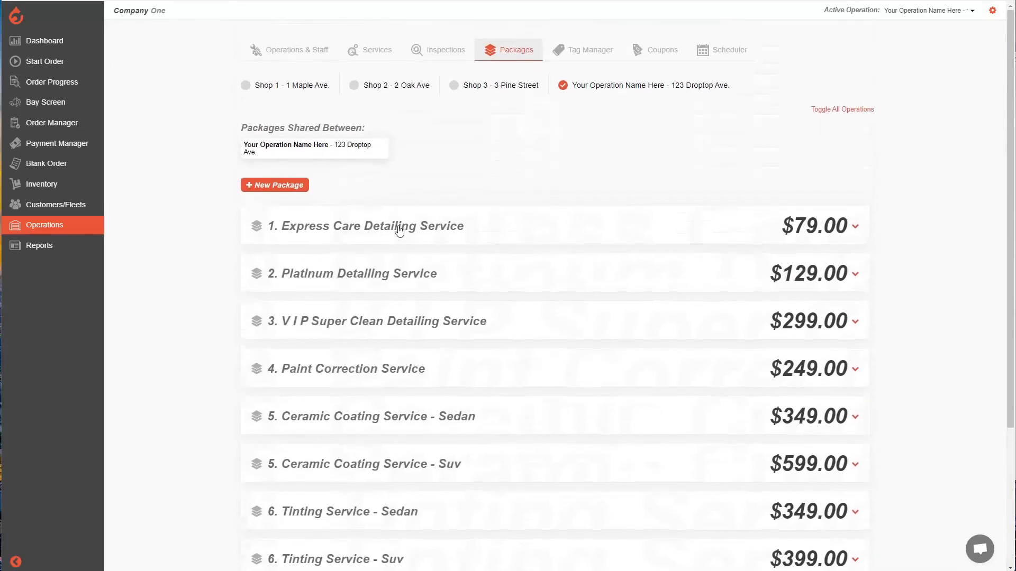
click(441, 231)
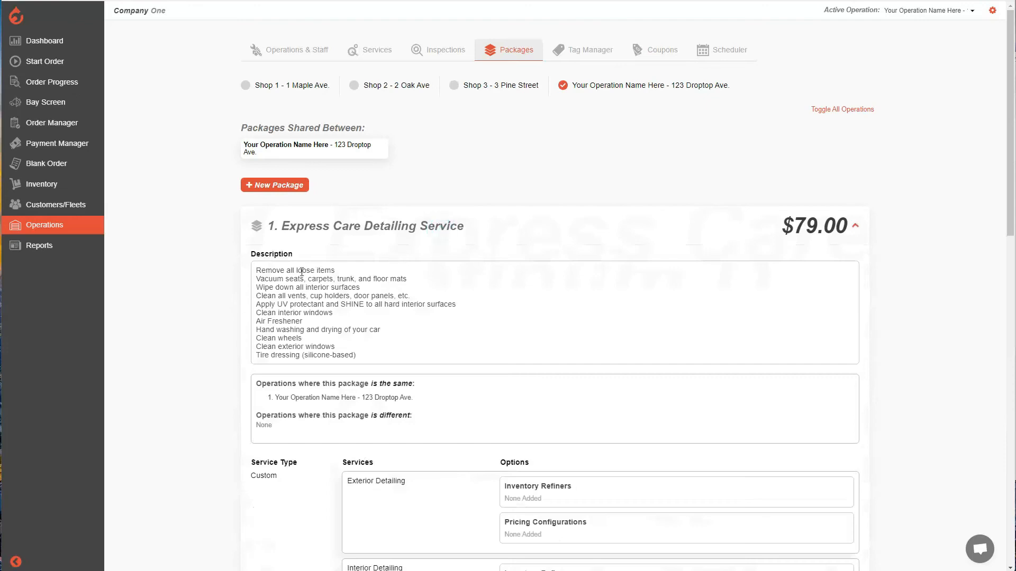
drag(260, 270, 320, 344)
click(328, 342)
scroll(339, 318, down, 3)
scroll(370, 291, down, 1)
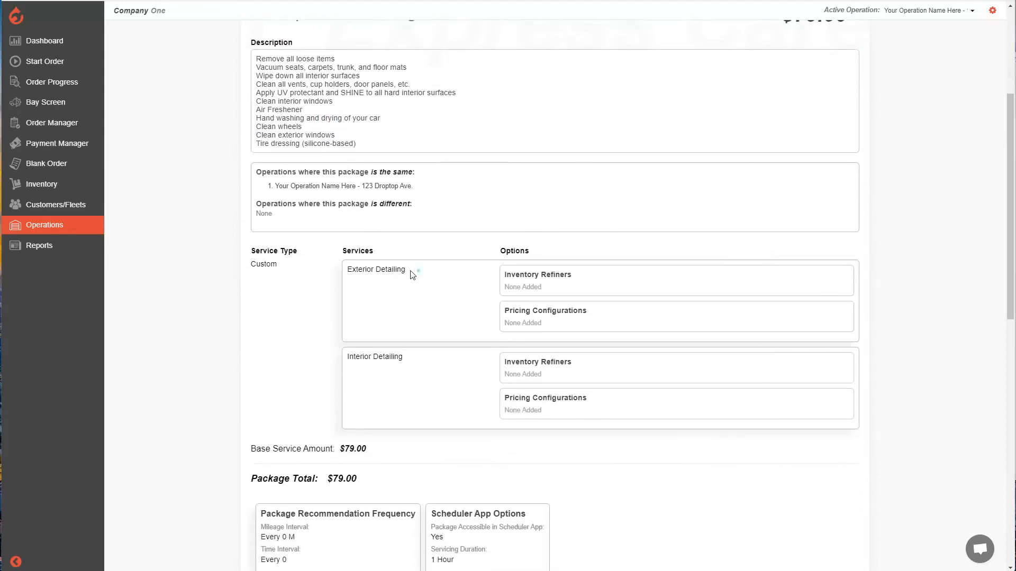
drag(418, 271, 352, 270)
drag(414, 357, 340, 357)
click(431, 359)
Open the Express Care Detailing Service package for editing, check its Scheduler App Options, and save it at Your Operation Name Here
scroll(423, 350, down, 6)
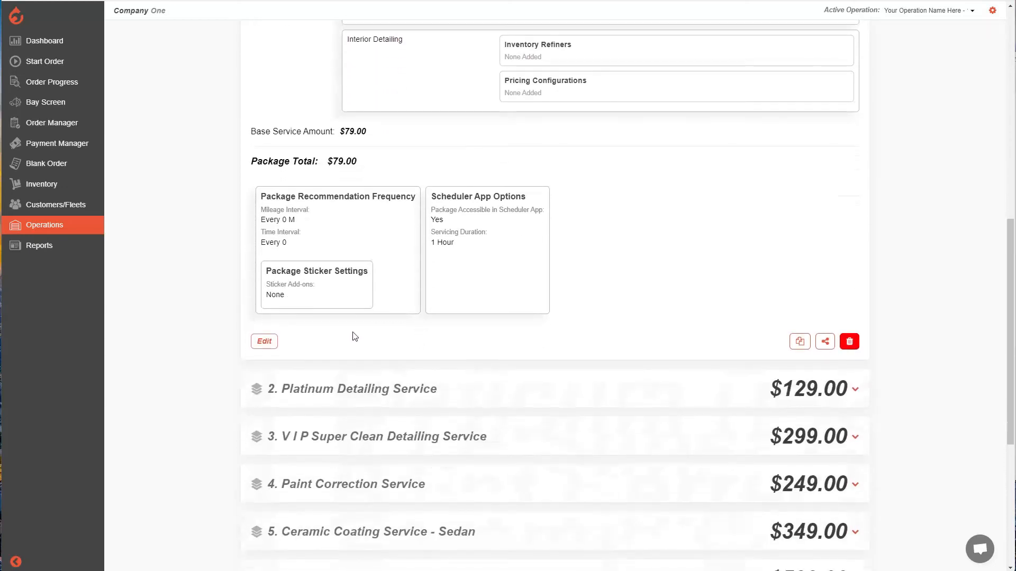
click(264, 341)
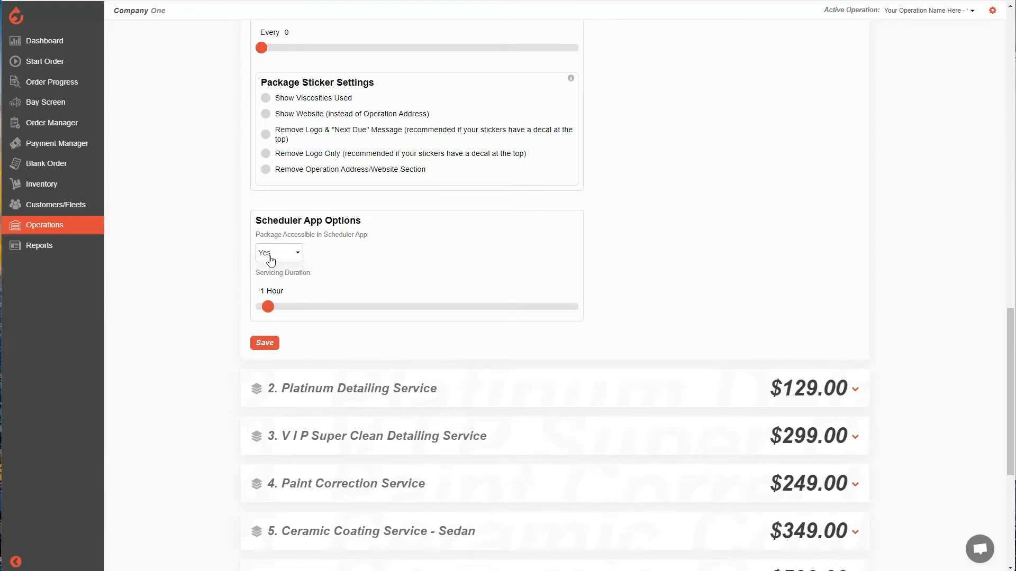
click(266, 343)
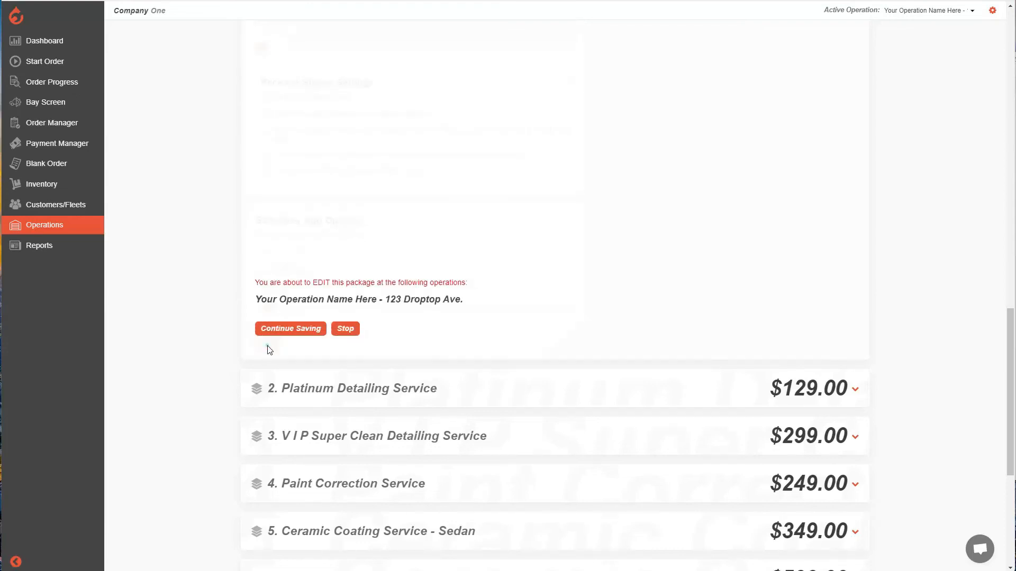
click(291, 330)
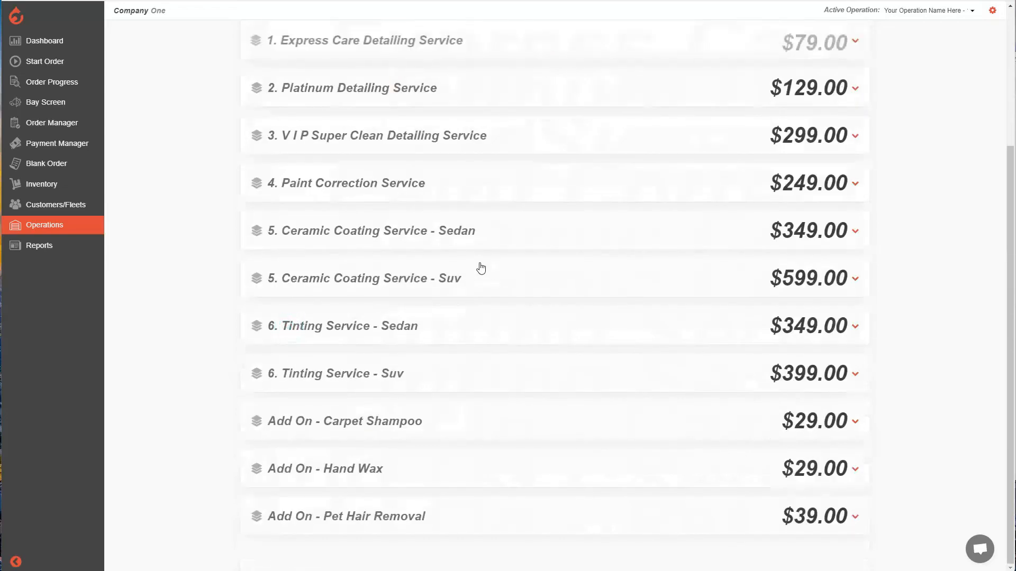
Go to the operation's scheduler settings and add a daily booking slot named "Booking Slot 1"
scroll(459, 245, up, 4)
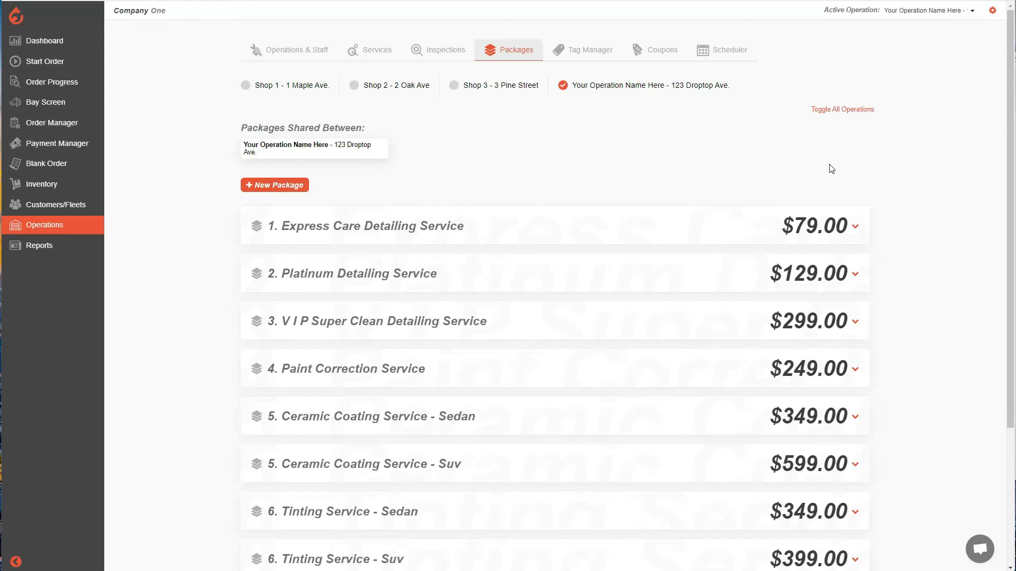
click(742, 55)
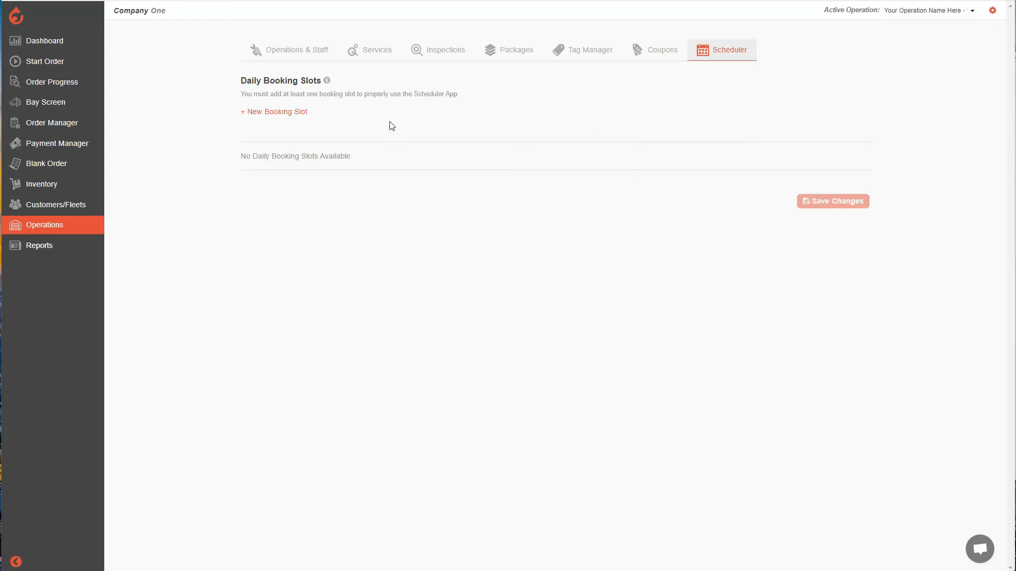
click(281, 114)
click(288, 137)
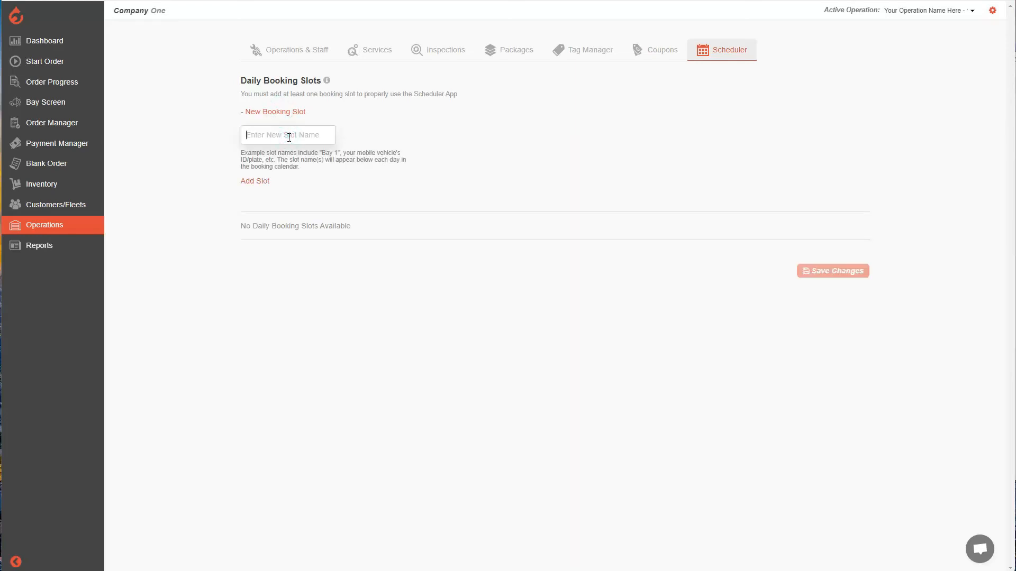
text(Booking Slot 1)
click(257, 184)
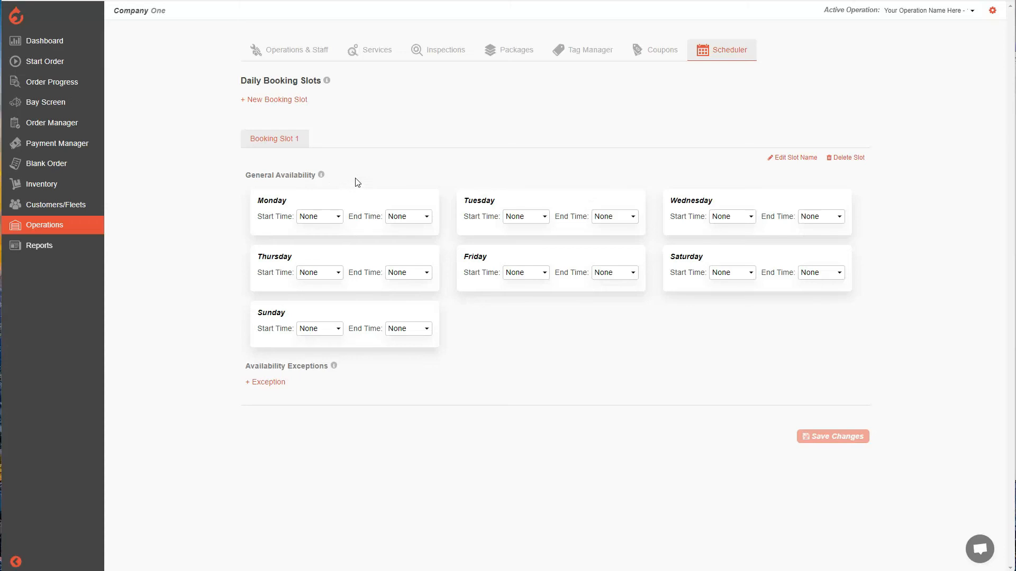
Set Monday's general availability for Booking Slot 1 to start at 9 AM and end at 5 PM
click(338, 217)
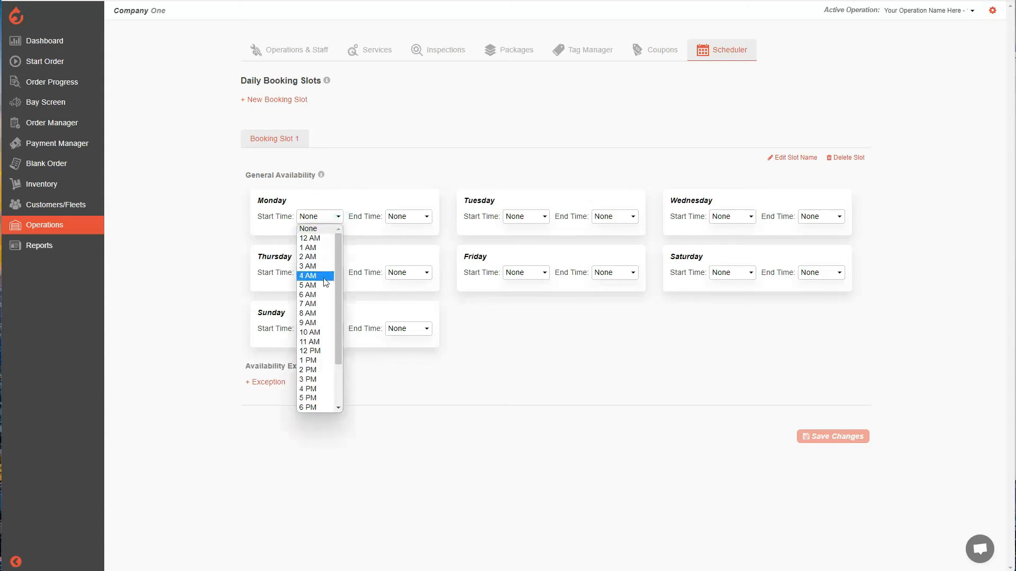
click(317, 323)
click(413, 220)
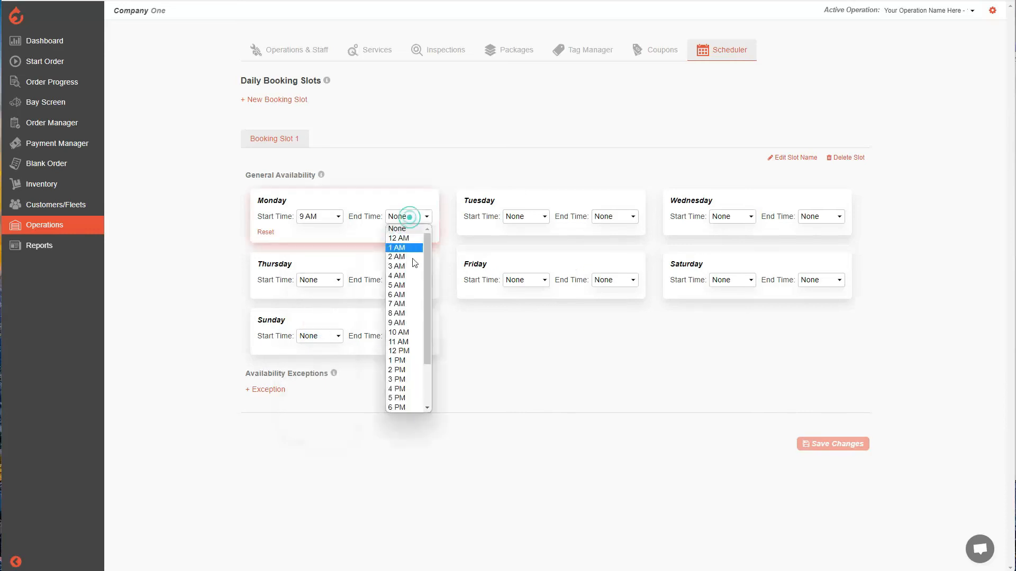
click(403, 399)
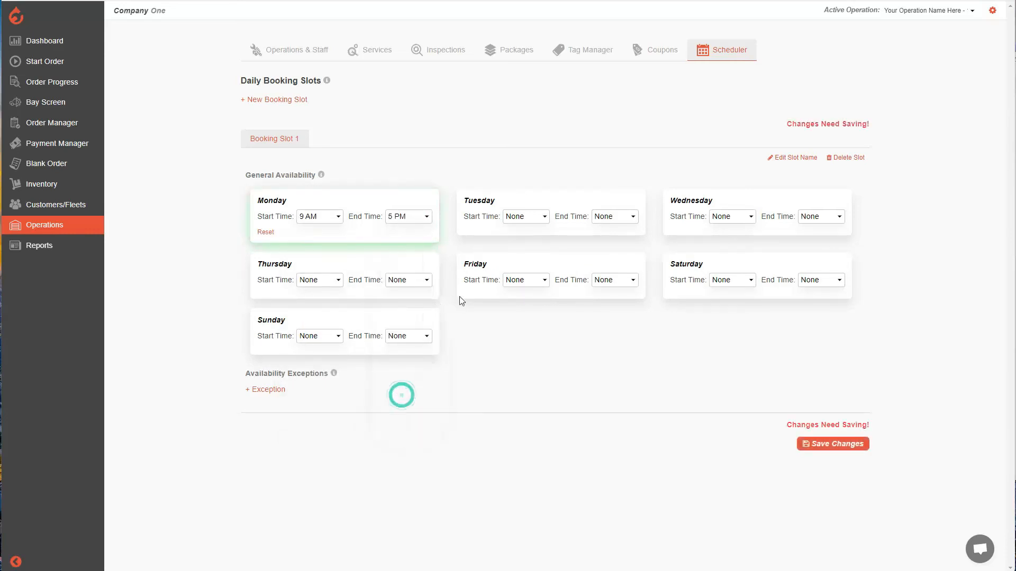
Set Tuesday's general availability for Booking Slot 1 to start at 9 AM and end at 5 PM
click(527, 220)
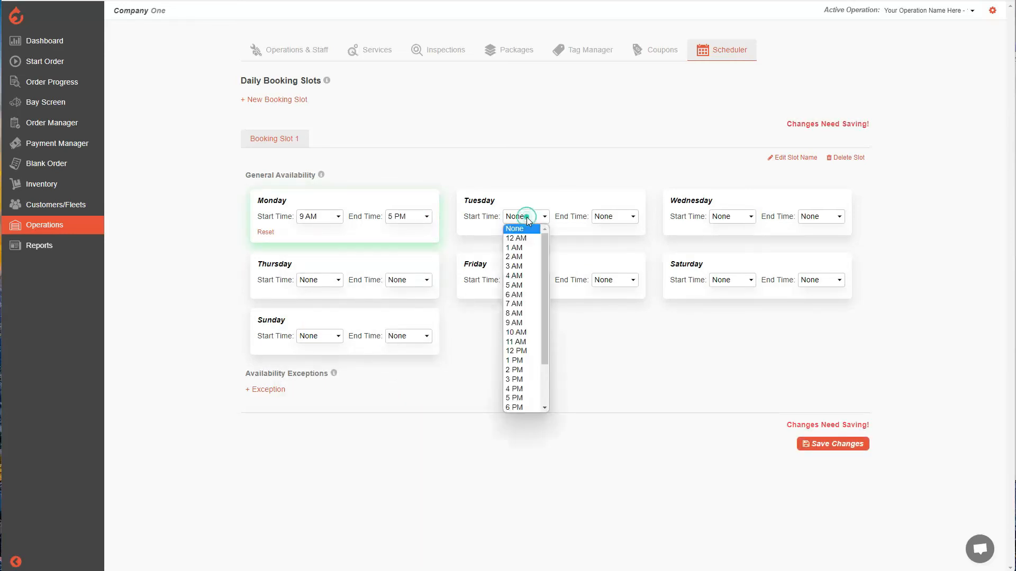
click(458, 319)
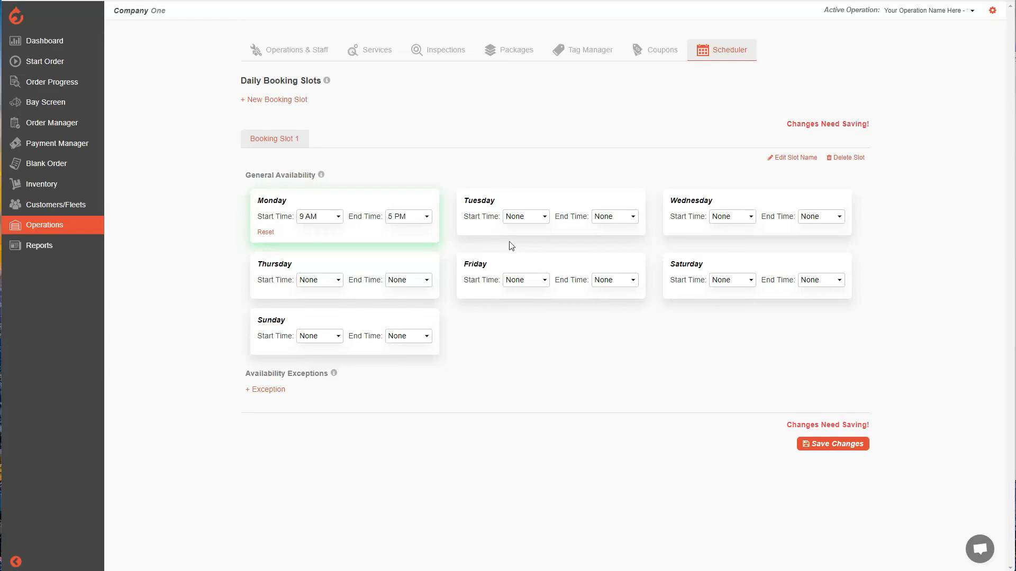
click(530, 218)
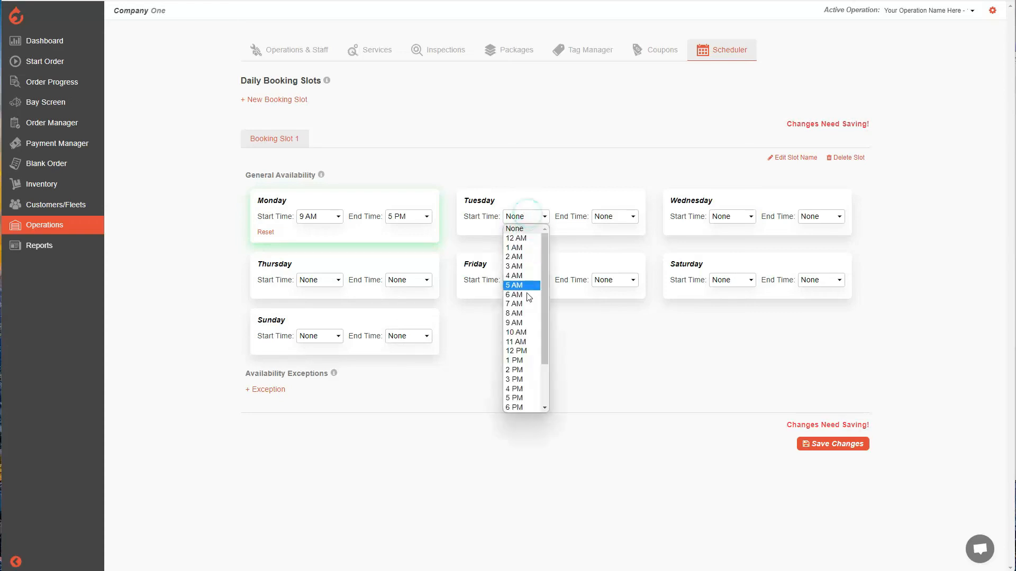
click(522, 322)
click(615, 218)
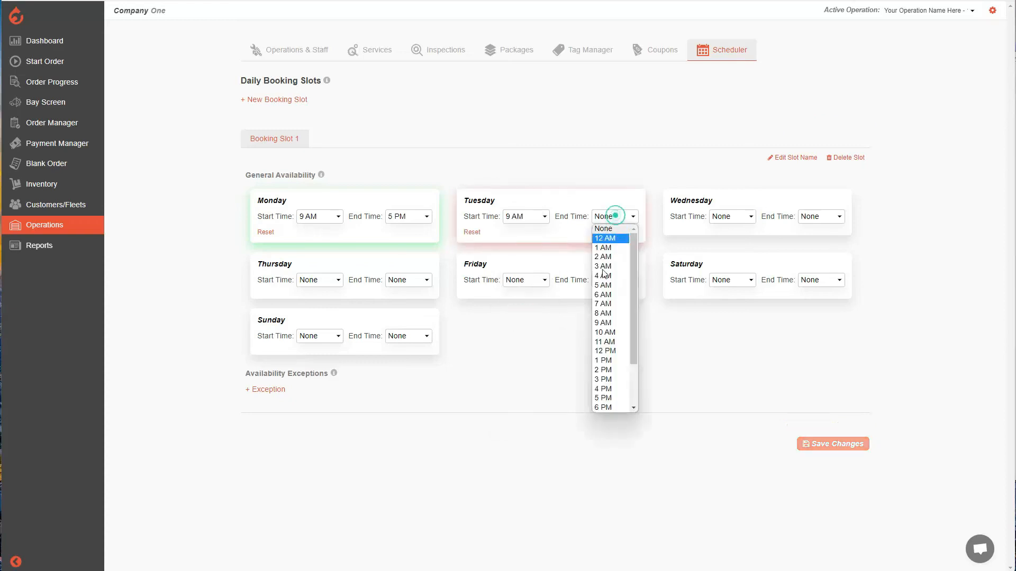
click(603, 398)
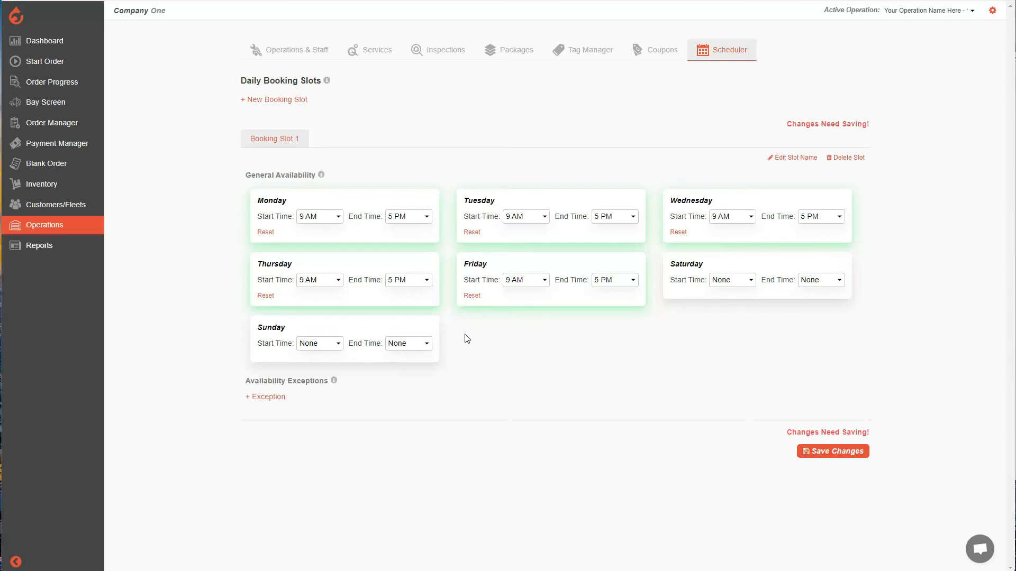
Add an availability exception to Booking Slot 1 with a start date of November 15, 2022 at 9:00 AM
click(270, 402)
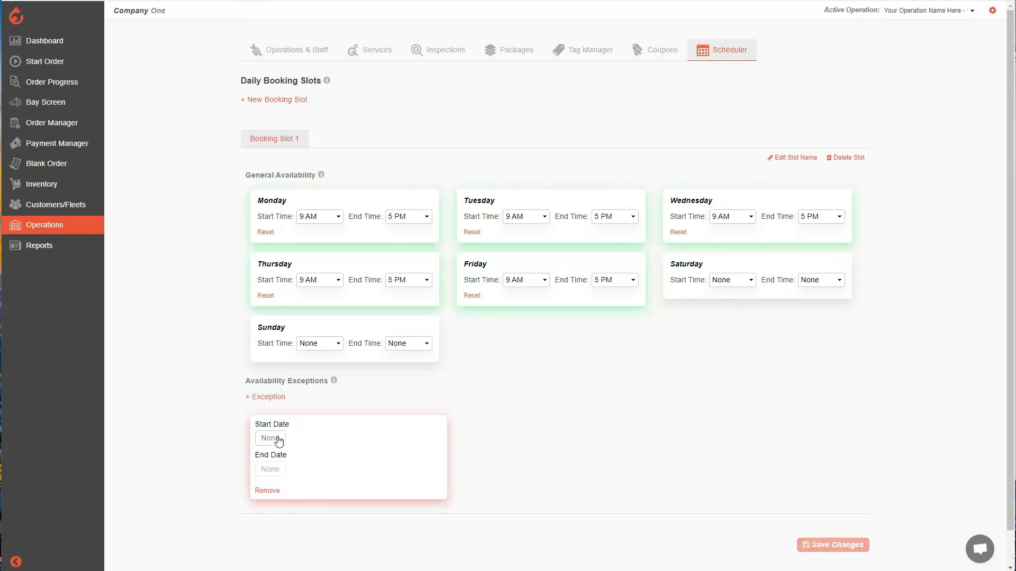
click(278, 442)
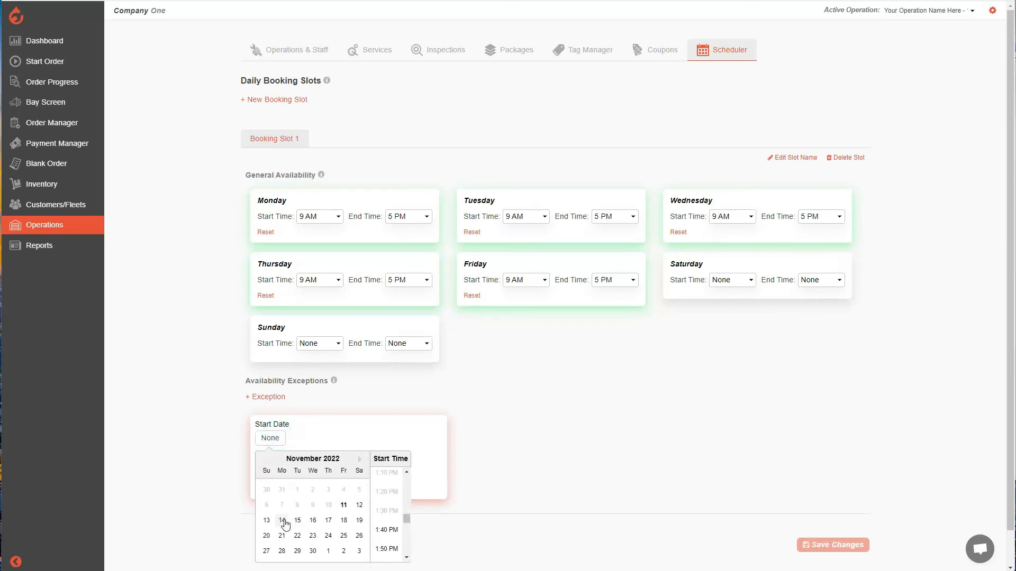
click(299, 522)
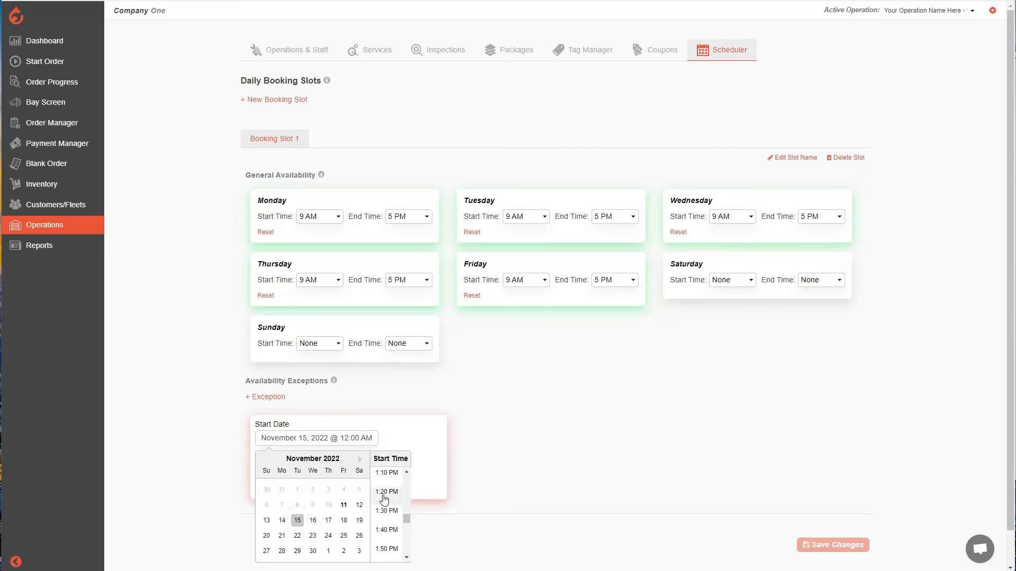
scroll(391, 494, up, 5)
scroll(391, 495, up, 2)
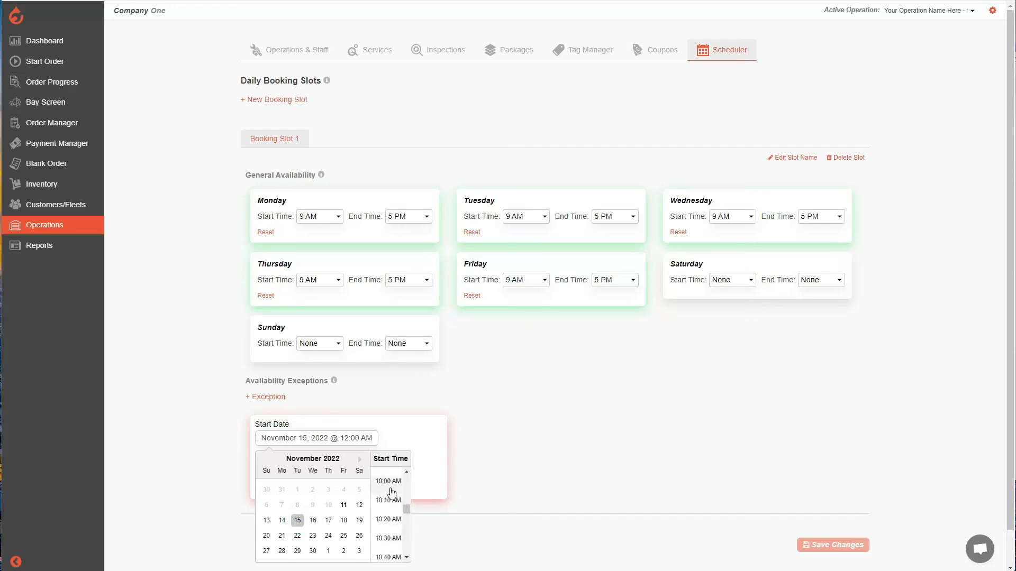
scroll(390, 490, up, 2)
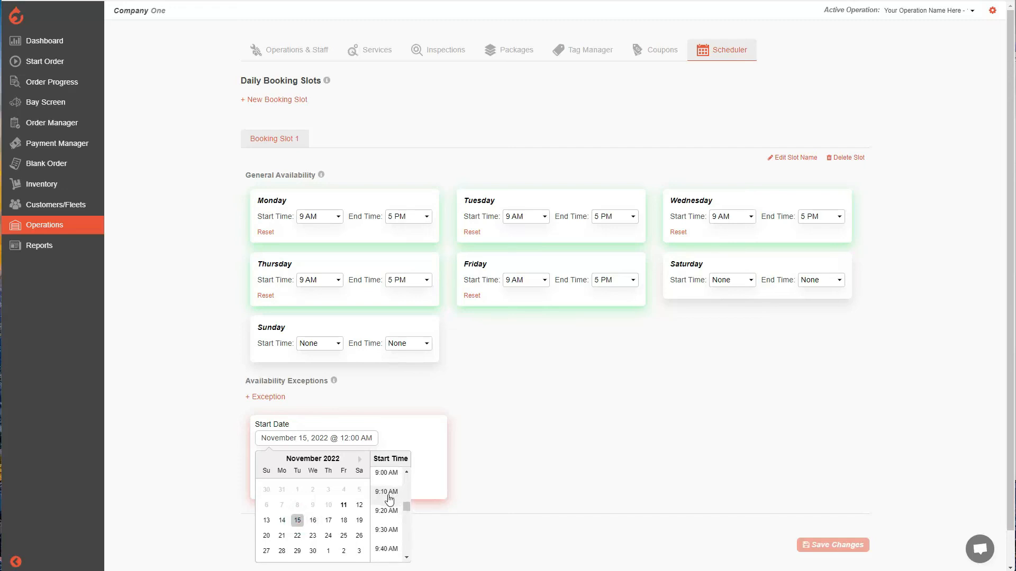
click(388, 493)
Set the availability exception's end date to November 16, 2022 at 11:59 PM
click(270, 469)
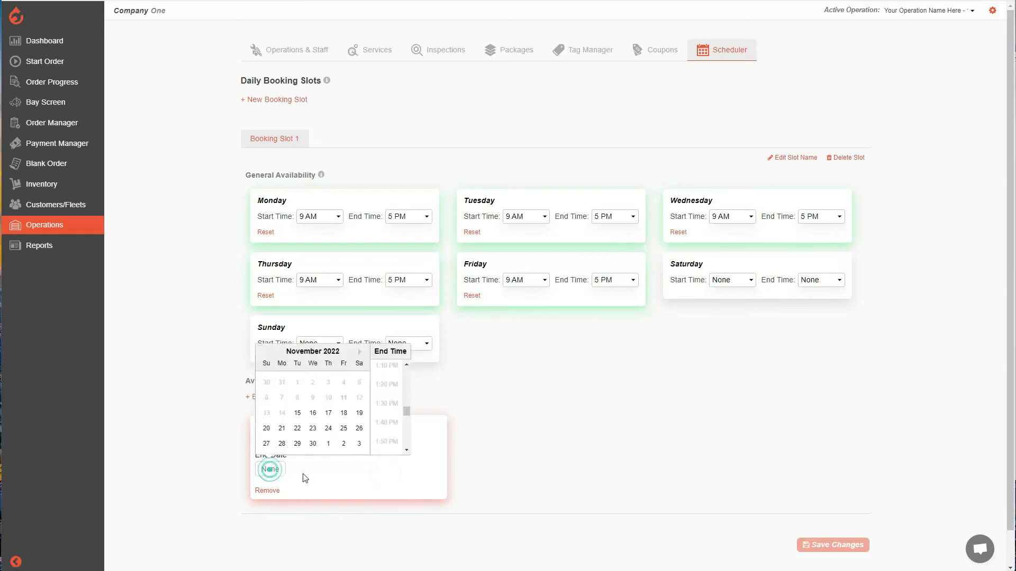
click(414, 484)
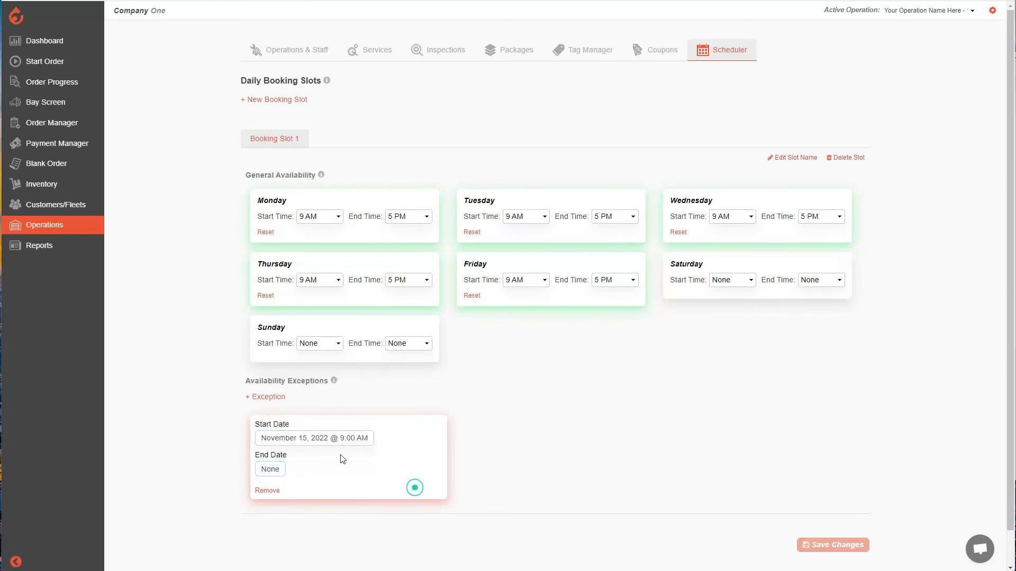
click(280, 475)
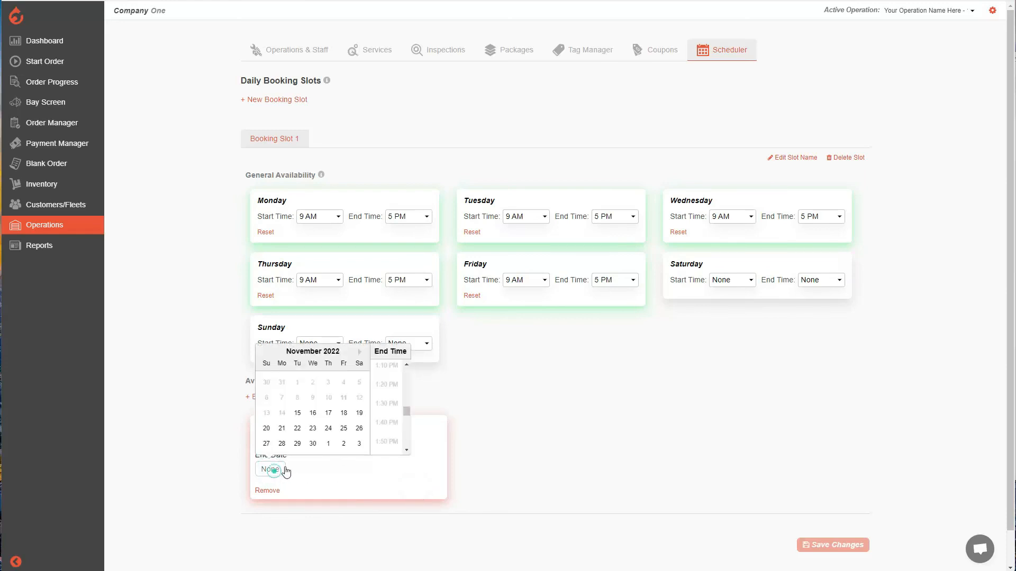
click(313, 413)
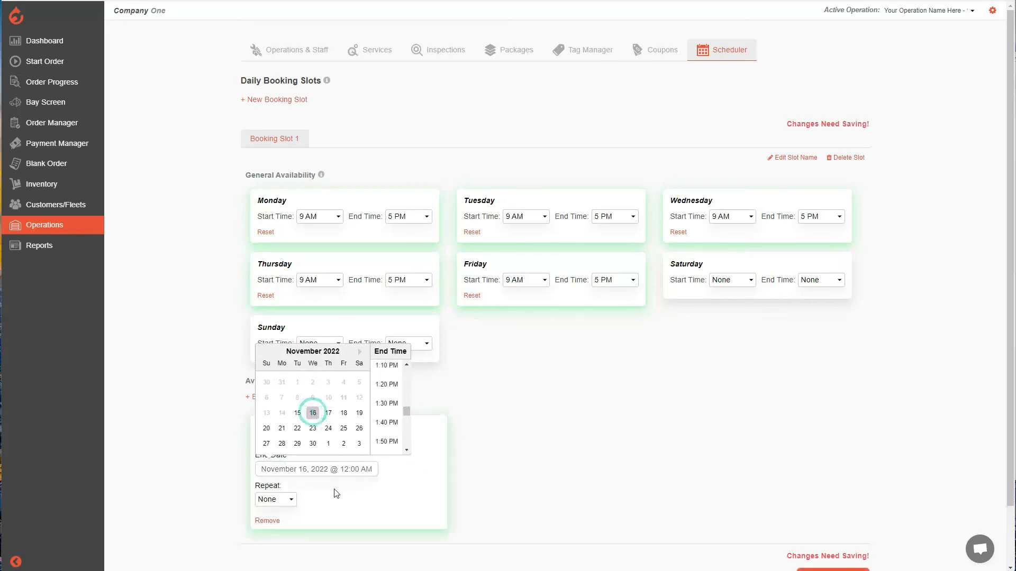
drag(404, 410, 407, 449)
click(389, 441)
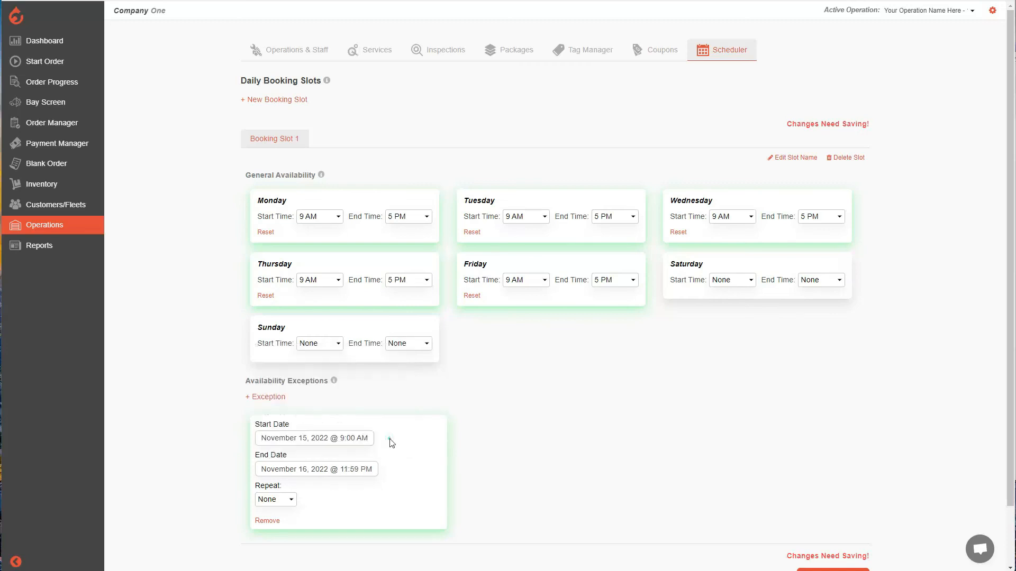
Check the exception's repeat options, leave Repeat at None, and save the booking slot changes
click(281, 501)
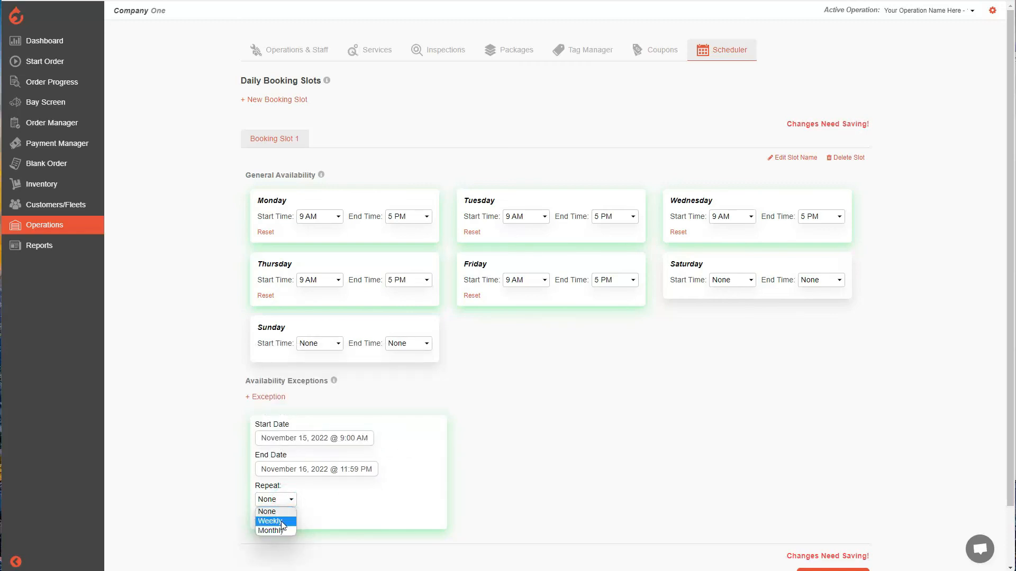
click(316, 495)
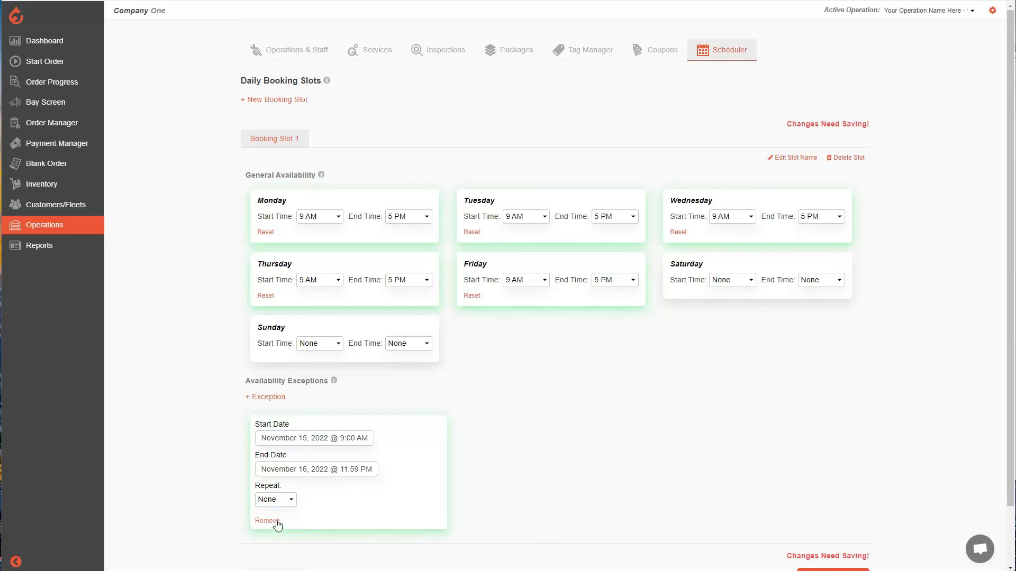
scroll(435, 486, down, 2)
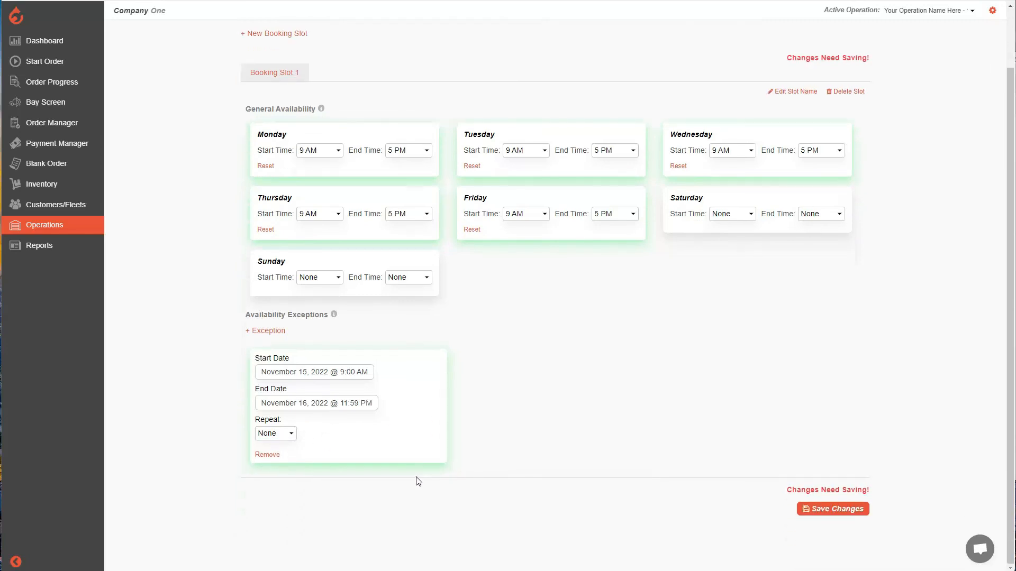
click(823, 511)
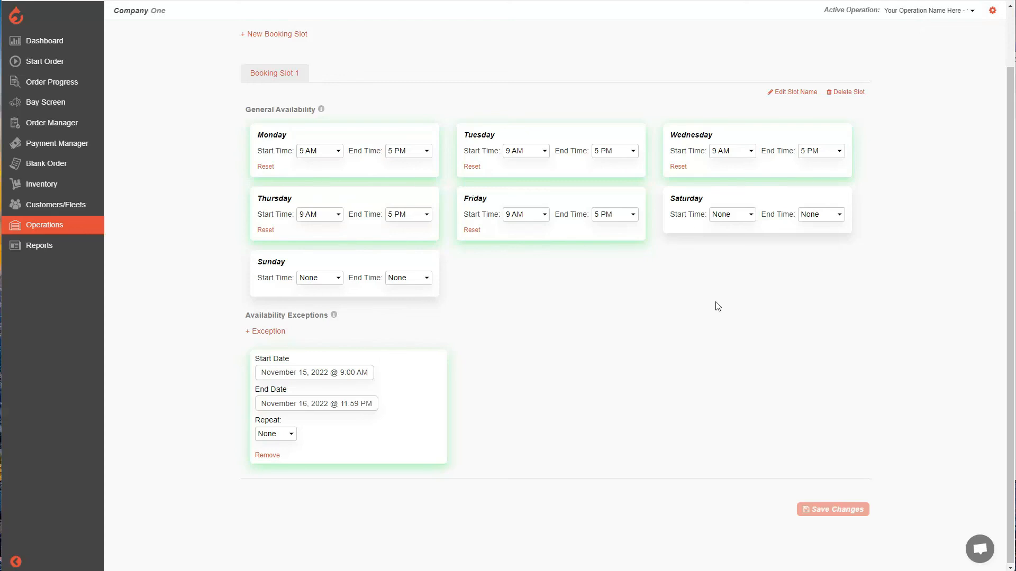
Open the operation settings of Your Operation Name Here and copy the Droptop Scheduling app URL
click(53, 231)
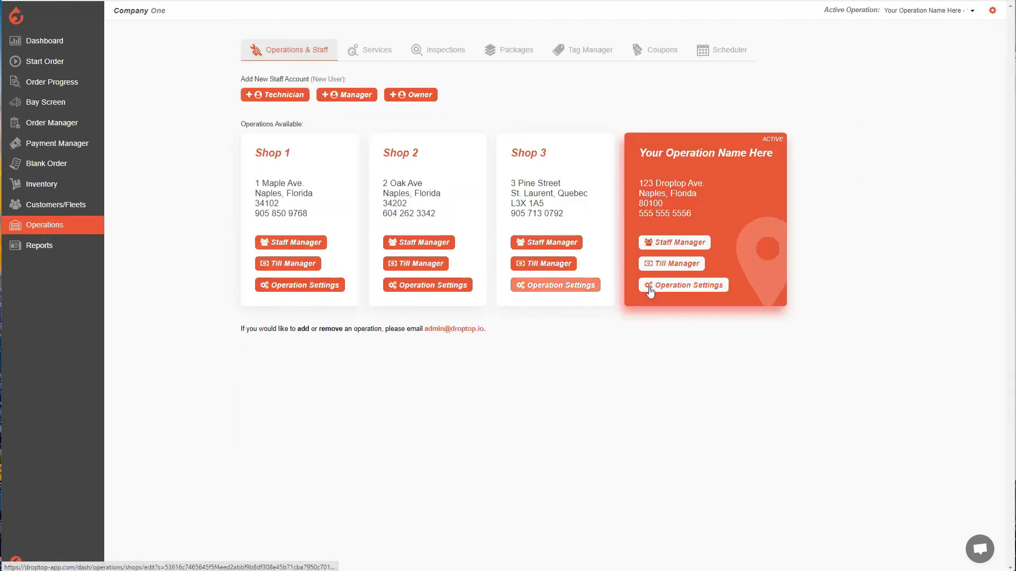
click(692, 289)
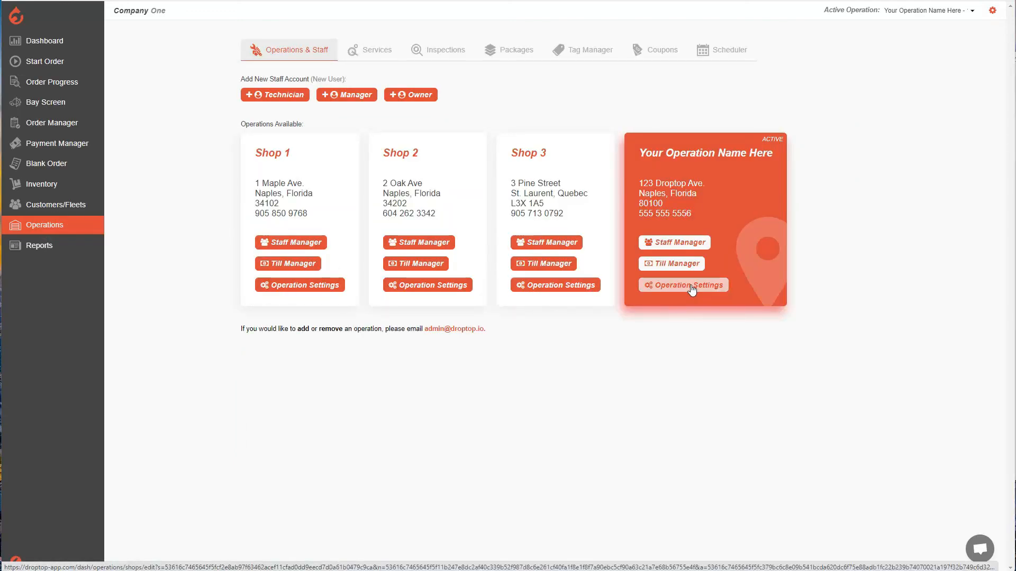
scroll(232, 264, down, 20)
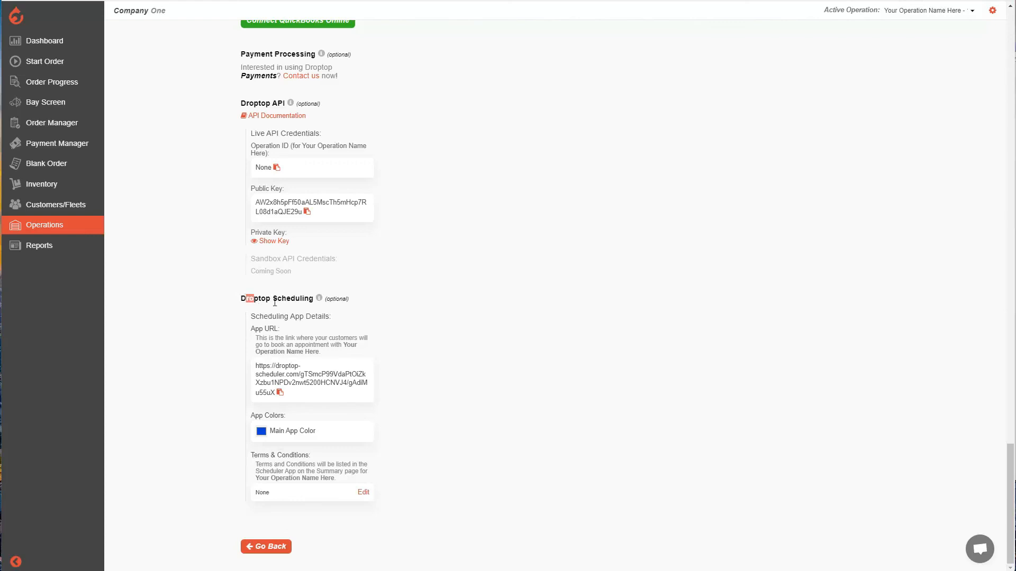
click(244, 297)
click(342, 320)
drag(254, 330, 283, 334)
click(297, 330)
click(280, 394)
Open the copied scheduling app URL in a new browser tab
key(ctrl+t)
key(ctrl+l)
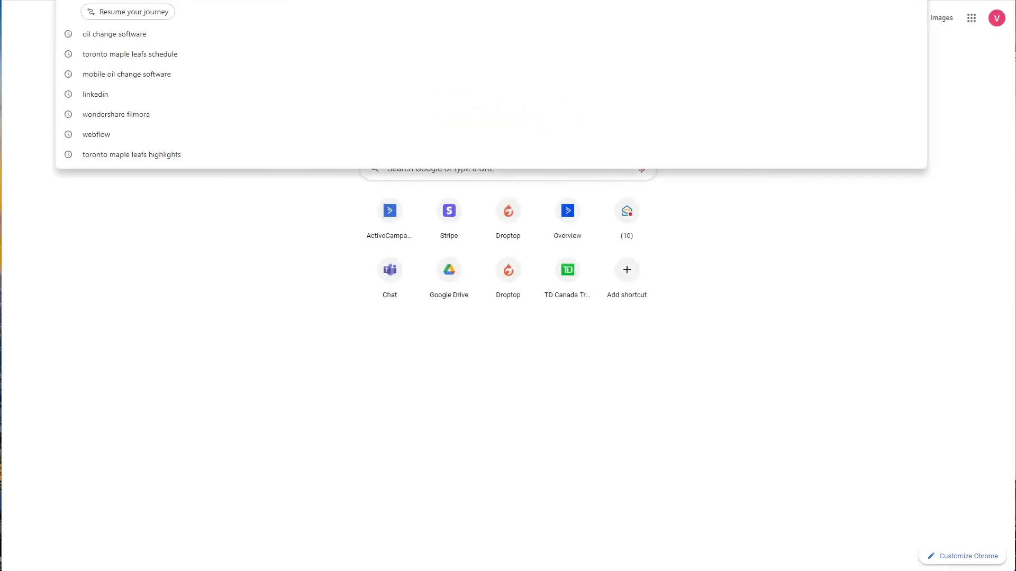
key(ctrl+v)
key(Return)
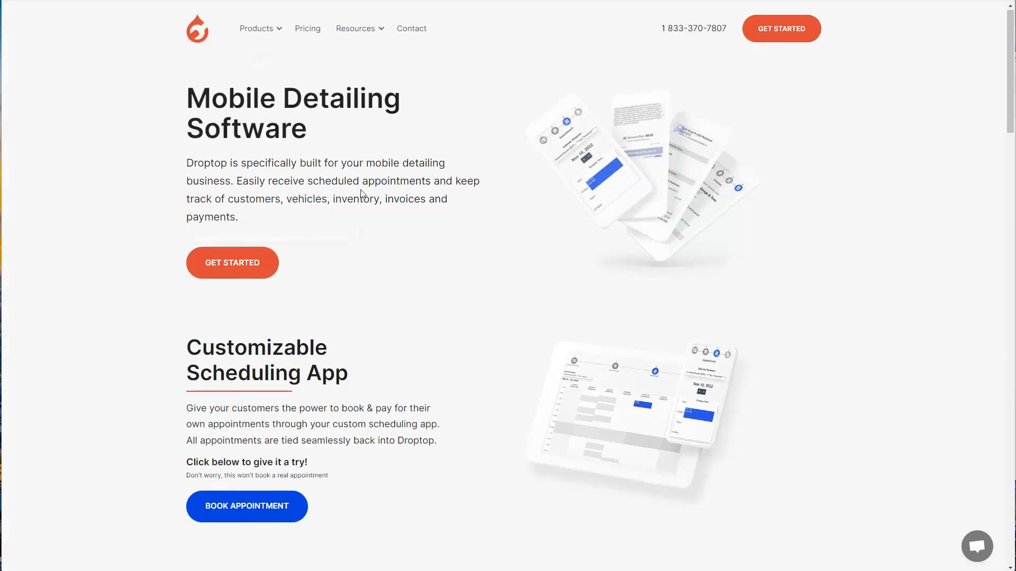
Review the Customizable Scheduling App section of Droptop's Mobile Detailing Software page and launch its appointment booking demo
scroll(361, 193, down, 2)
scroll(363, 197, up, 2)
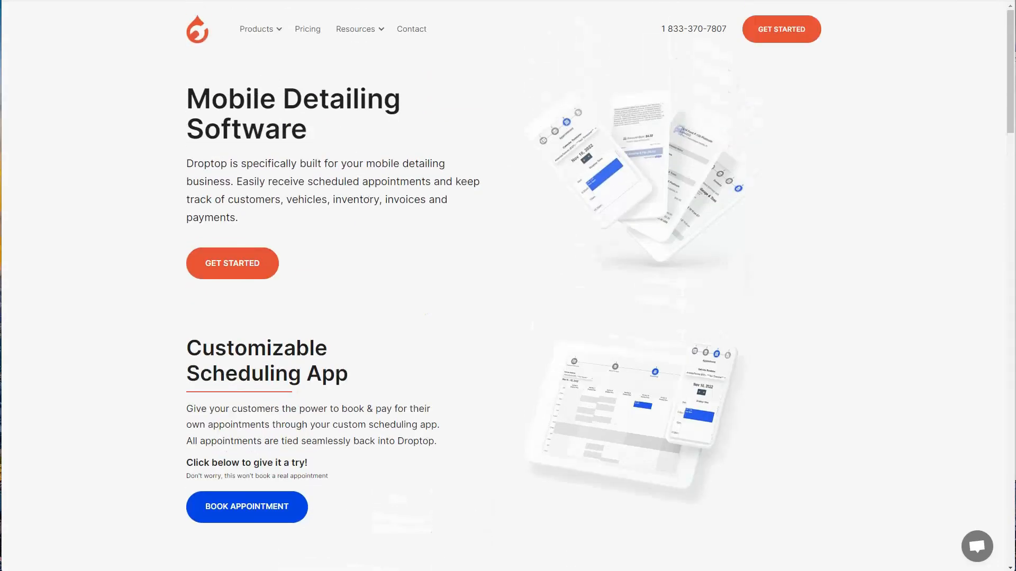
scroll(325, 214, down, 3)
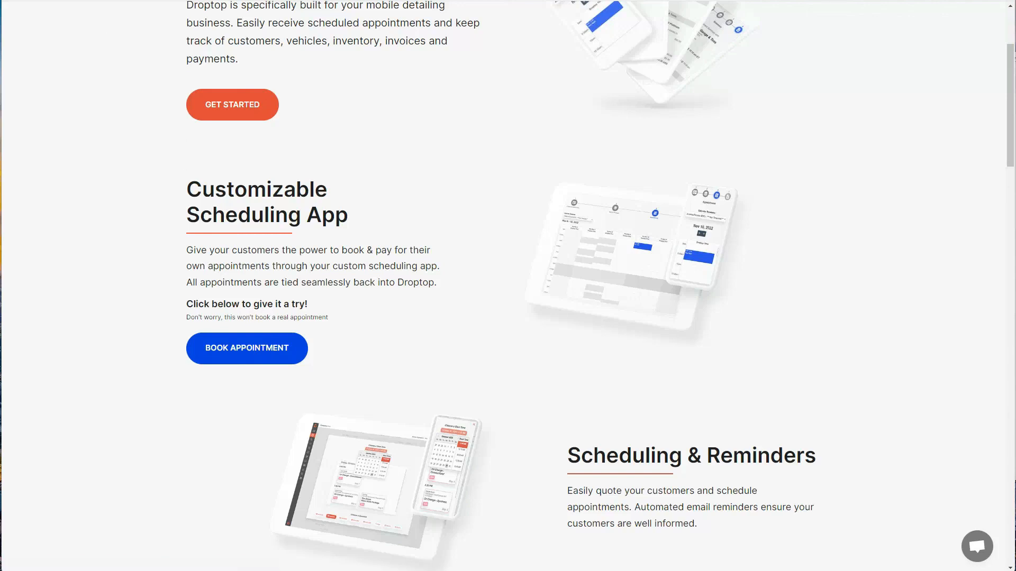
click(252, 351)
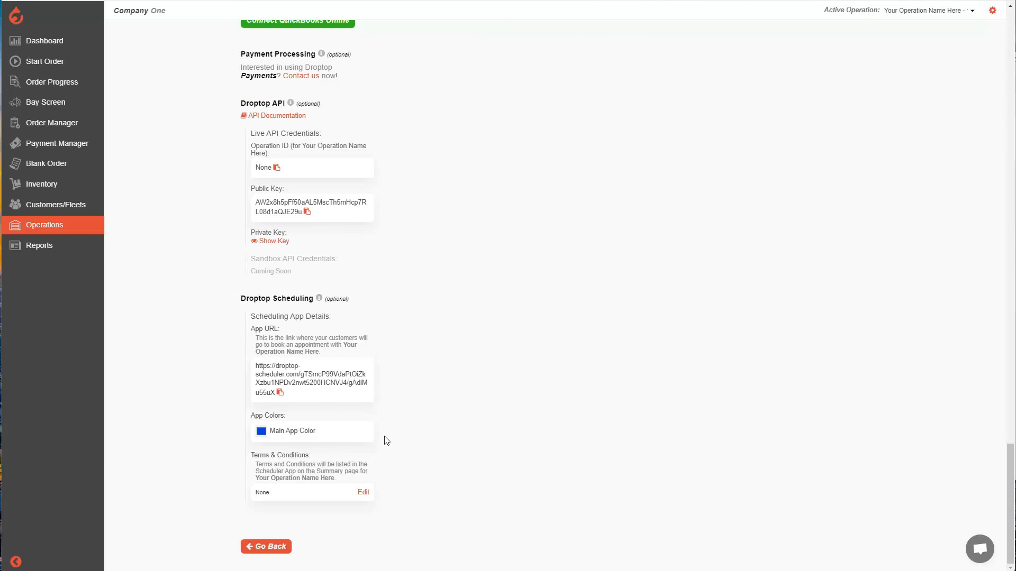
Pick a muted gray-blue as the scheduling app's main color and review the Terms & Conditions section
click(262, 433)
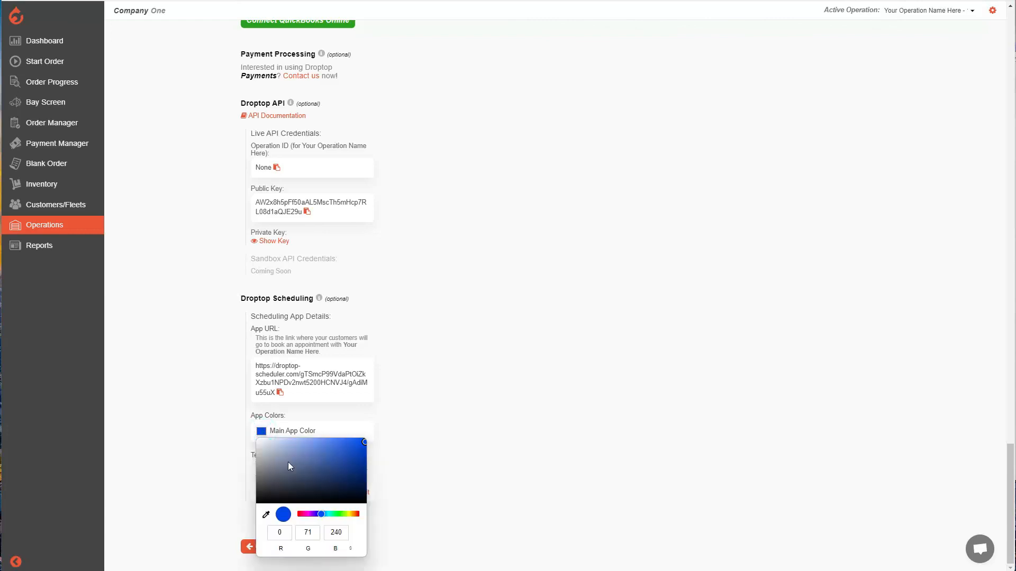
mouse_move(296, 448)
mouse_down()
mouse_move(271, 456)
mouse_move(328, 462)
mouse_move(272, 462)
mouse_move(297, 459)
mouse_up()
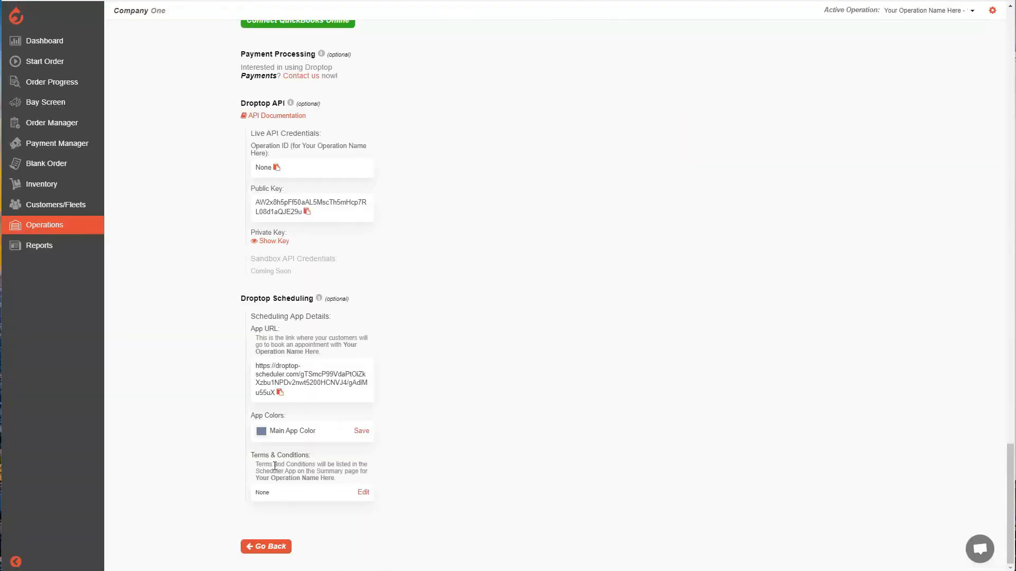
drag(260, 456, 314, 460)
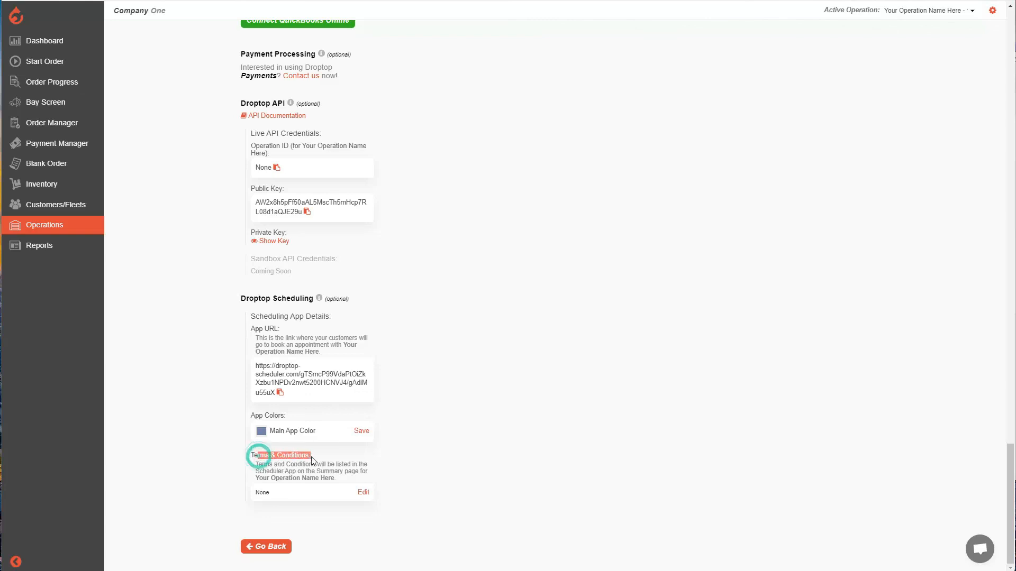
click(287, 489)
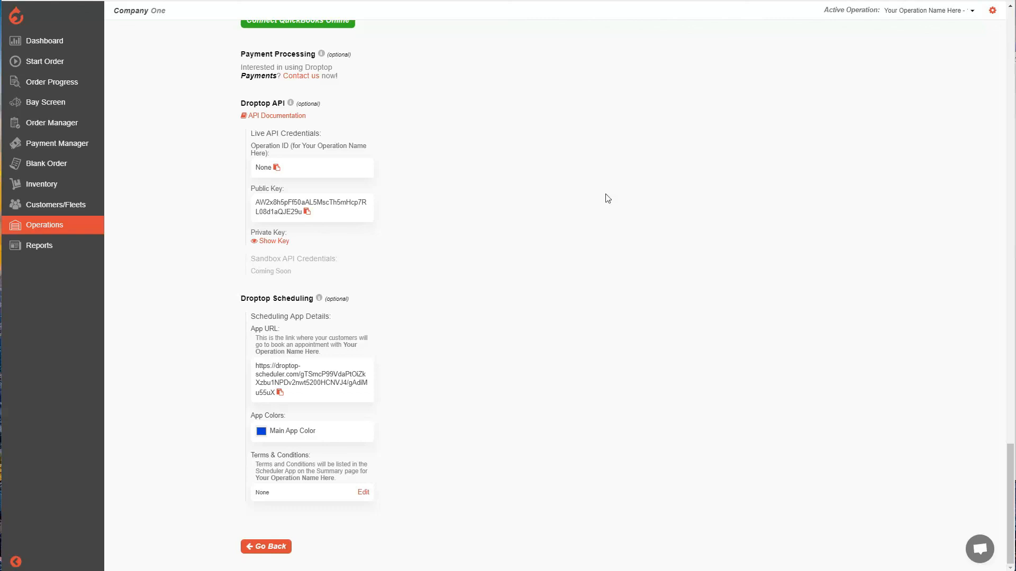
Go to the dashboard showing today's orders and the reports overview
click(76, 41)
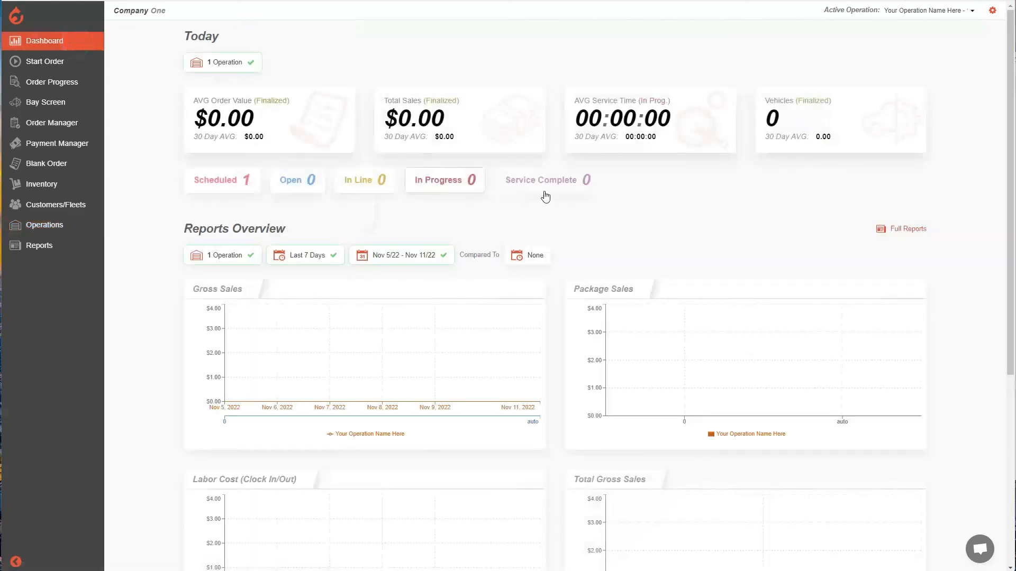